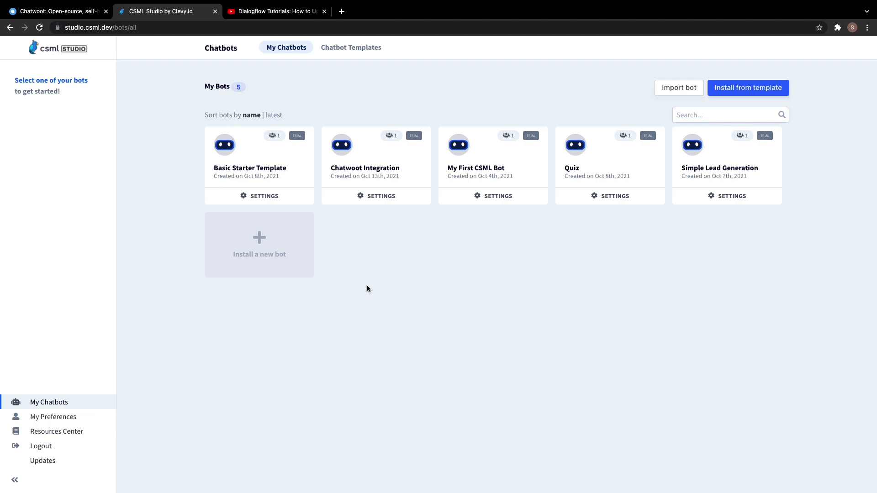
Install the Basic Starter Template as a bot named chatwoot_integration, fixing the name's typo first.
{"action": "left_click", "coordinate": [259, 250]}
{"action": "left_click", "coordinate": [335, 341]}
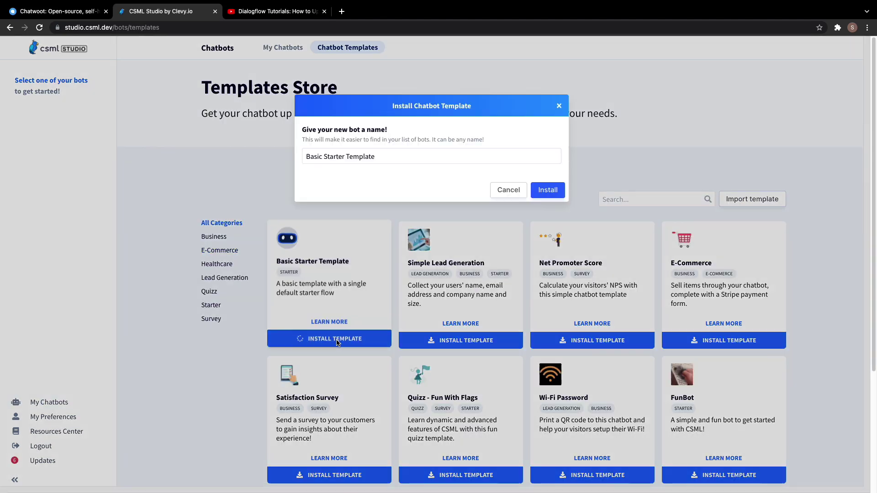
{"action": "left_click_drag", "start_coordinate": [375, 157], "coordinate": [301, 160]}
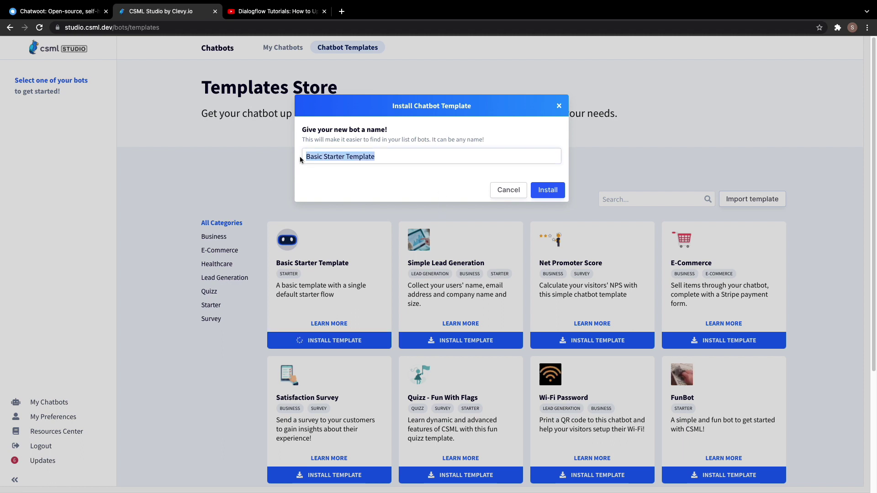
{"action": "type", "text": "ch"}
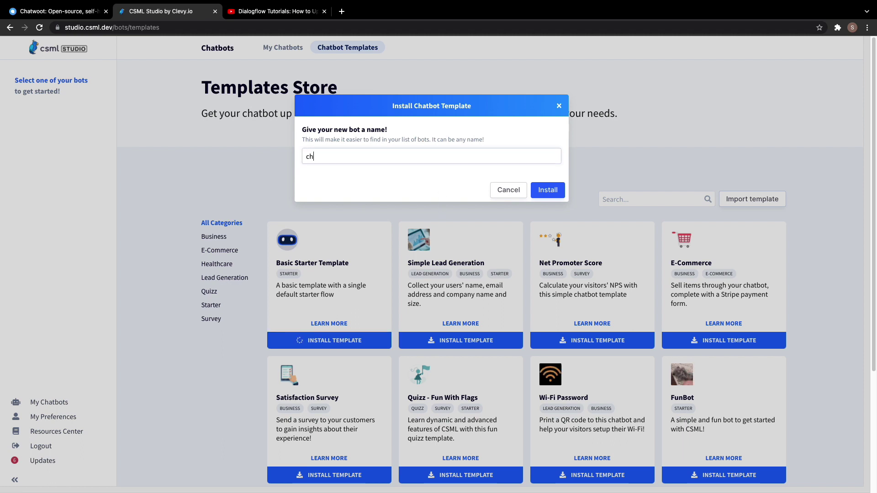
{"action": "type", "text": "atwoot_ "}
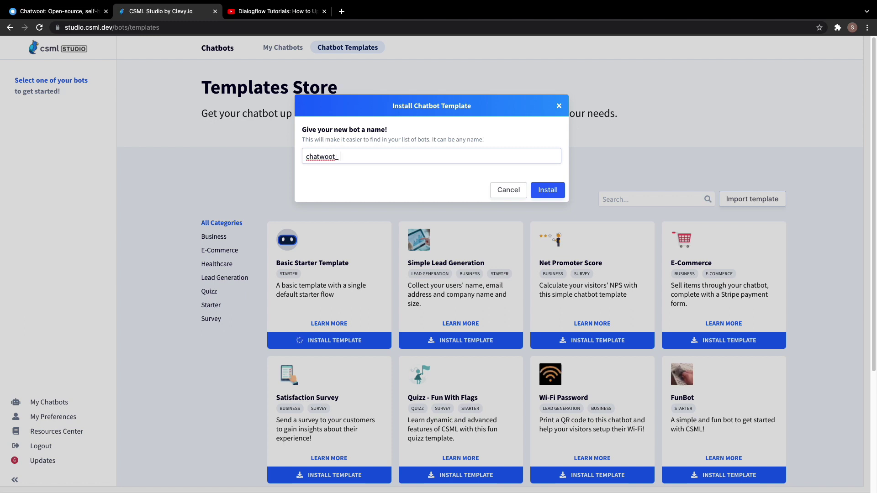
{"action": "type", "text": "ntegration"}
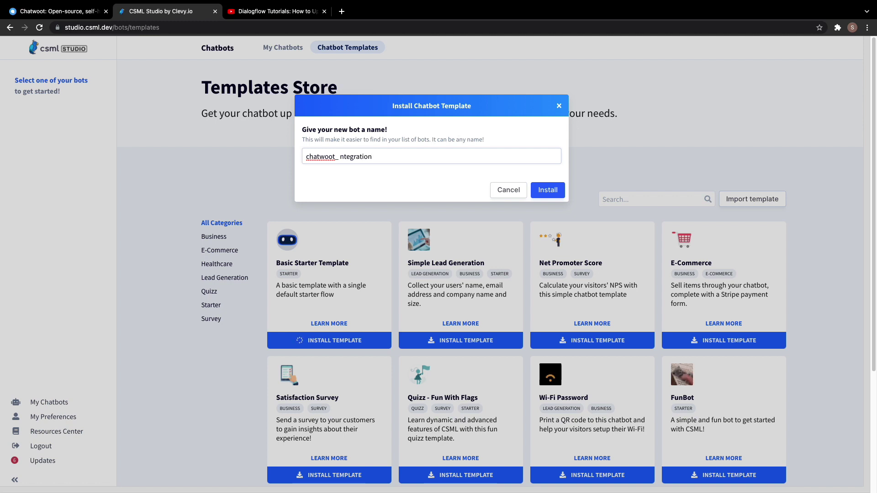
{"action": "key", "text": "alt+Left"}
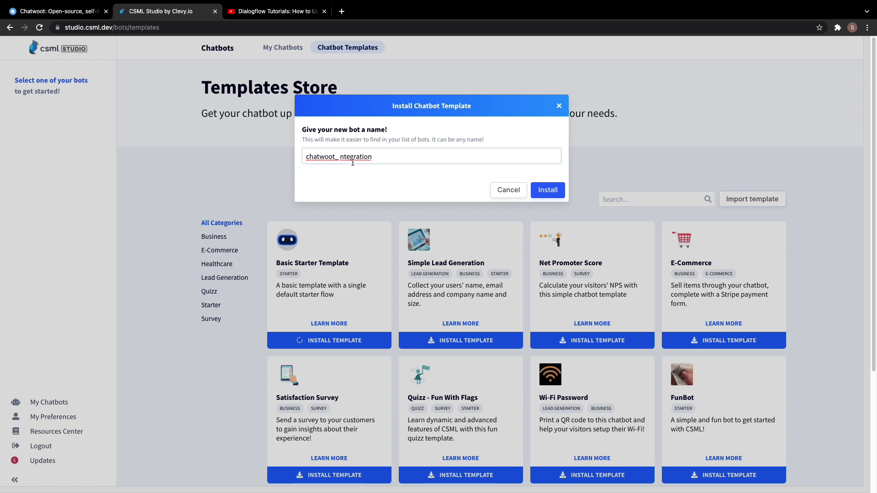
{"action": "key", "text": "BackSpace"}
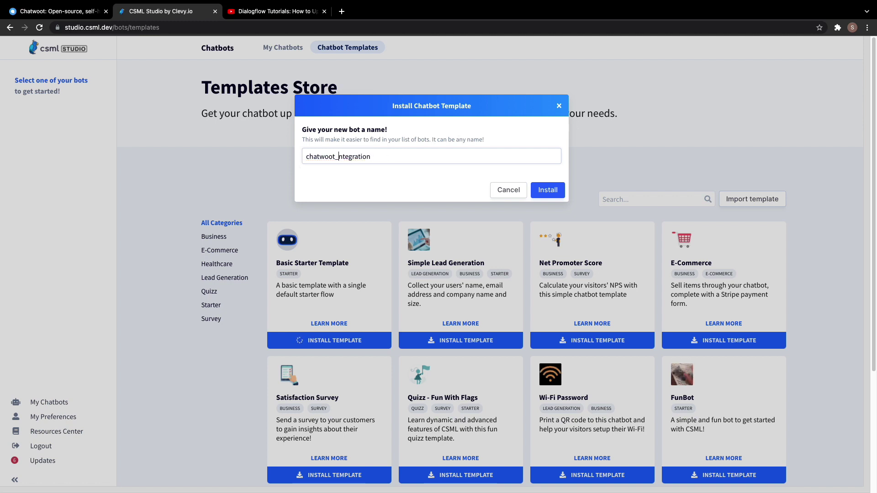
{"action": "type", "text": "i"}
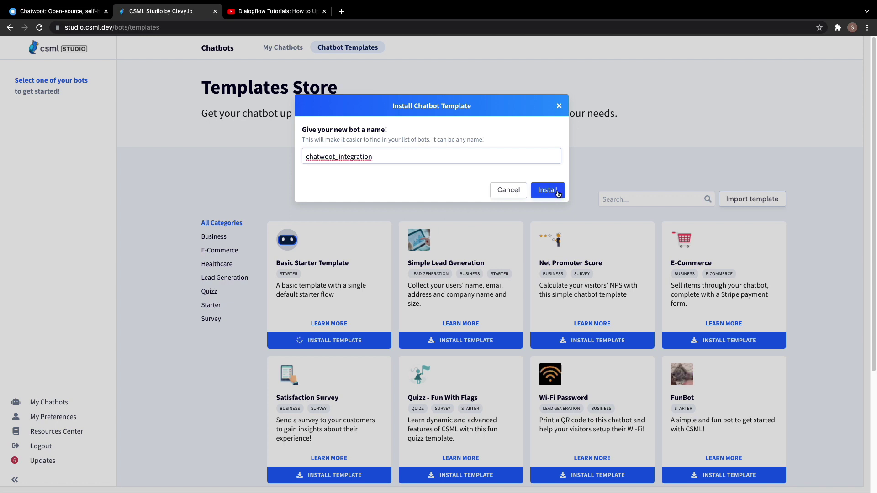
{"action": "left_click", "coordinate": [558, 190]}
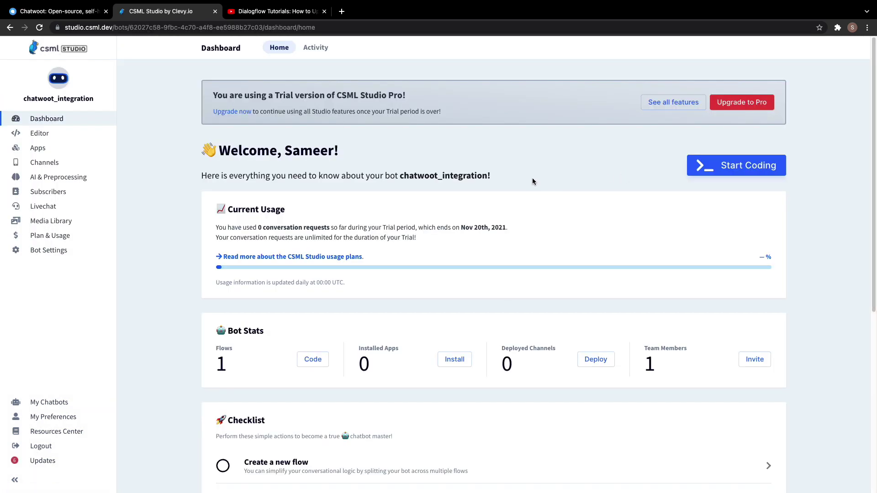
Build the starter flow in the Editor and run it in the preview chat.
{"action": "left_click", "coordinate": [48, 135]}
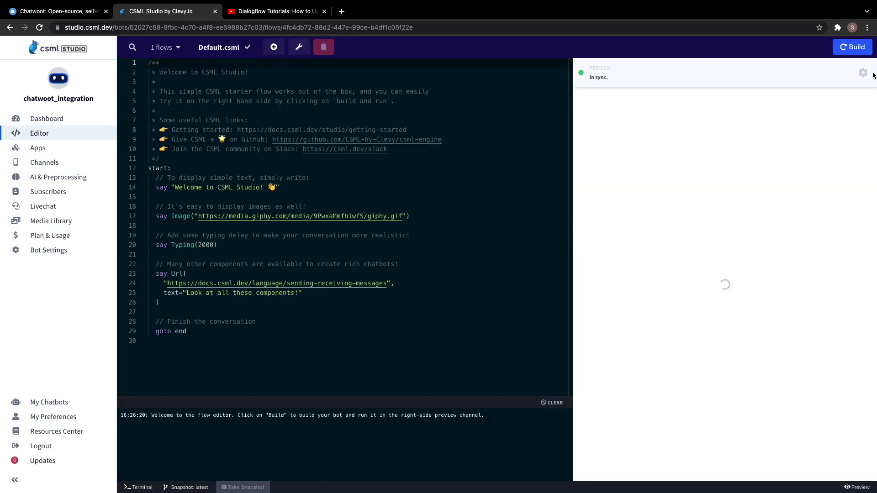
{"action": "left_click", "coordinate": [853, 50]}
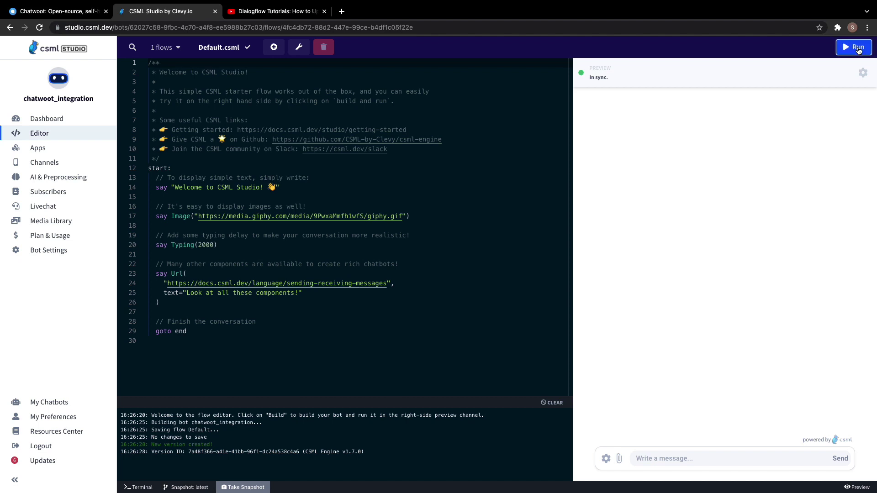
{"action": "left_click", "coordinate": [857, 48]}
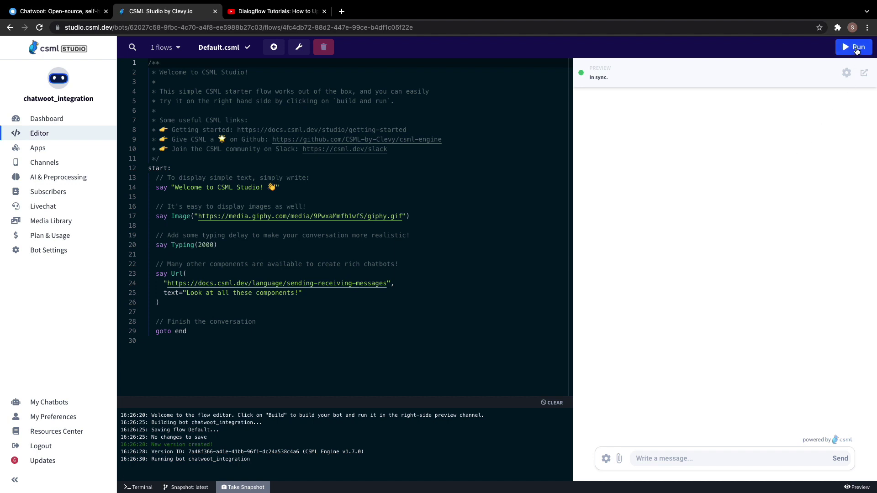
{"action": "left_click", "coordinate": [857, 48]}
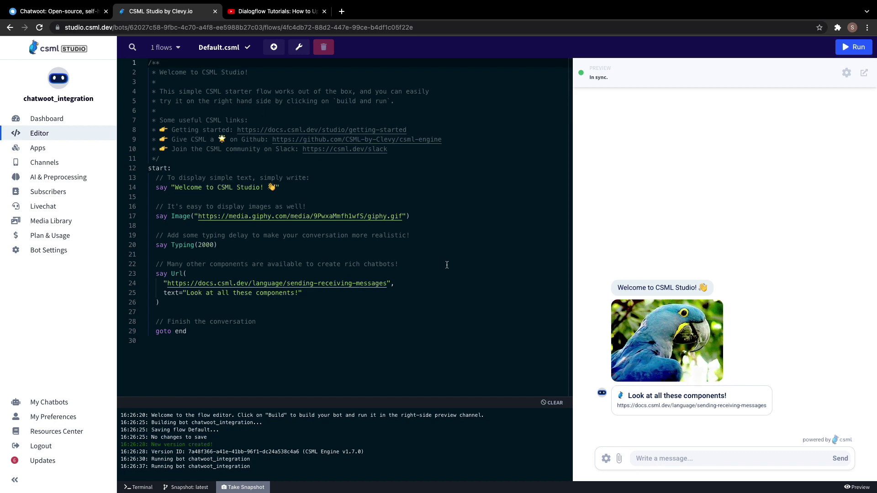
Open the Chatwoot livechat configuration and note its required Access Token field.
{"action": "left_click", "coordinate": [54, 207]}
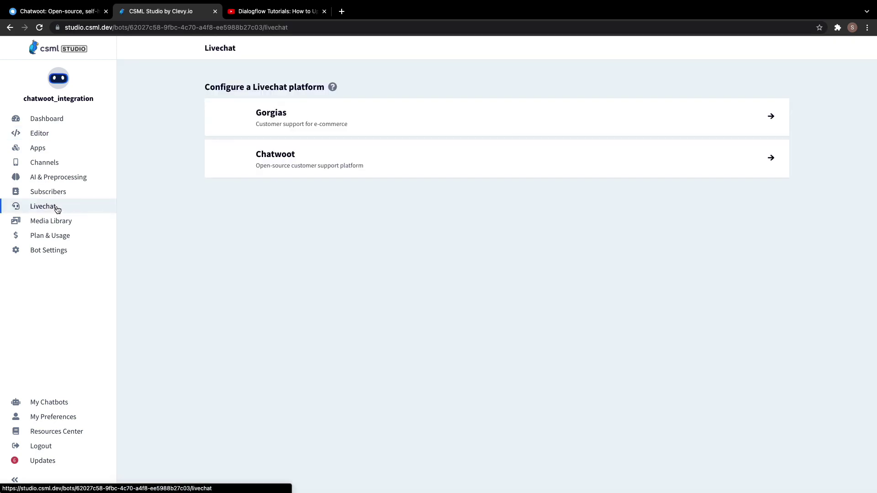
{"action": "left_click", "coordinate": [643, 168]}
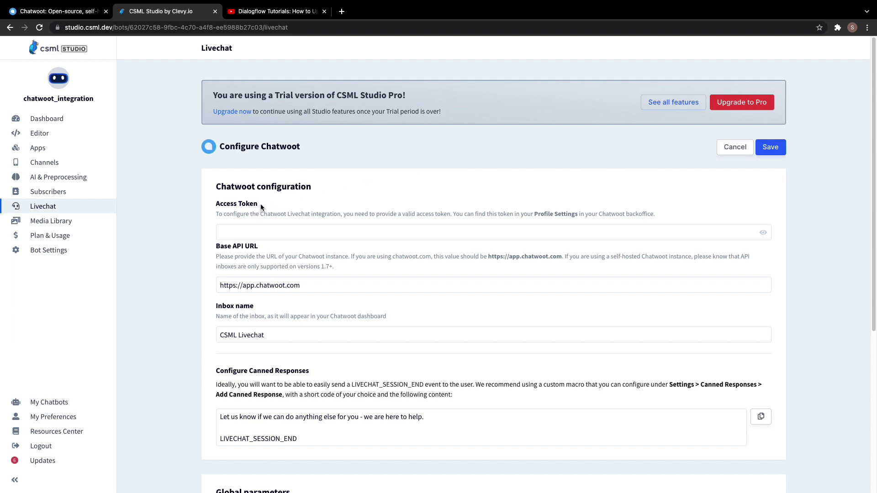
{"action": "left_click_drag", "start_coordinate": [257, 204], "coordinate": [216, 203]}
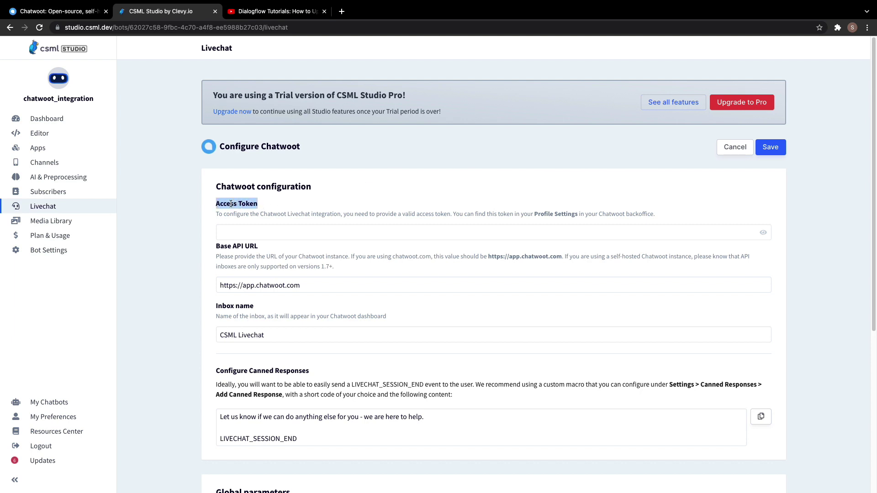
{"action": "left_click", "coordinate": [289, 206]}
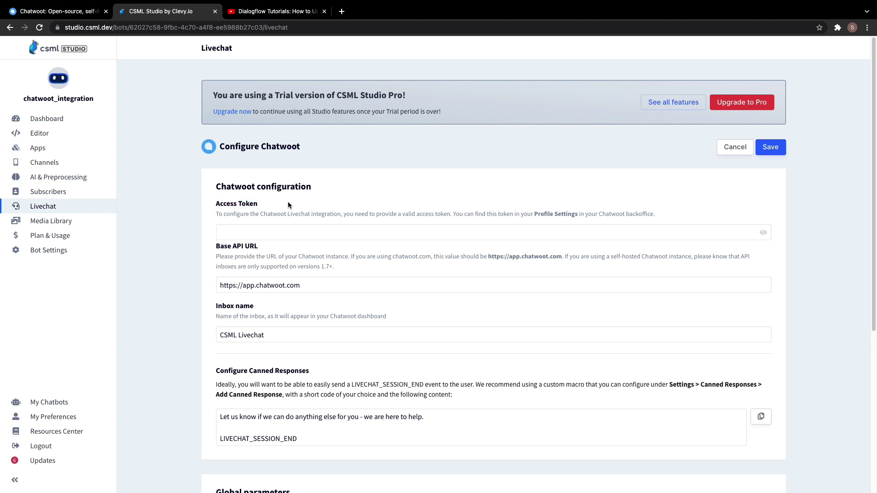
{"action": "left_click", "coordinate": [59, 12]}
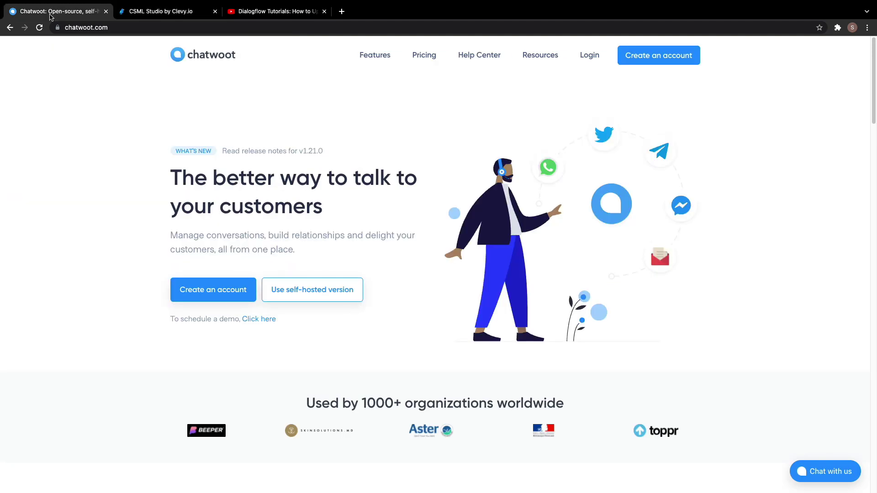
Log in to Chatwoot with the account e-mail and password.
{"action": "left_click", "coordinate": [587, 58]}
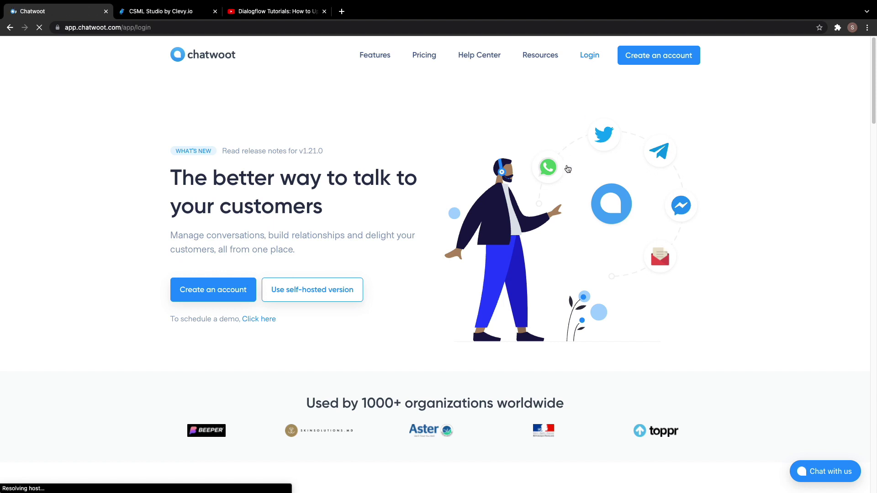
{"action": "left_click", "coordinate": [324, 189]}
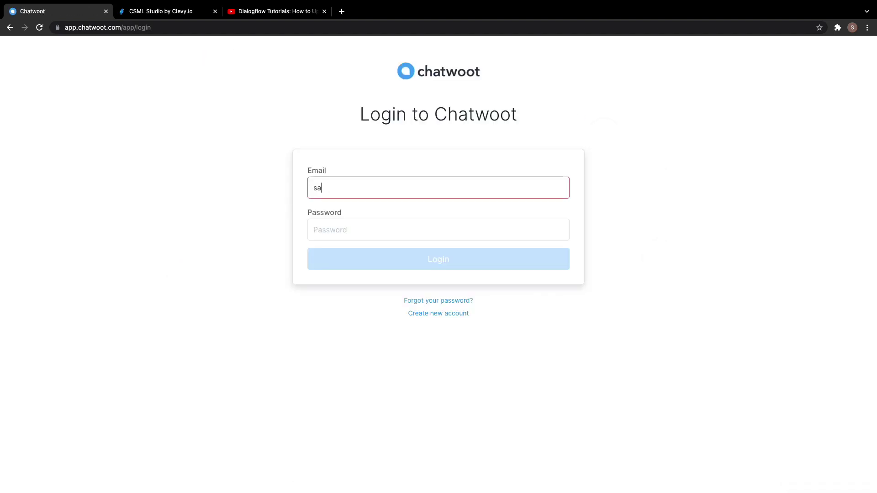
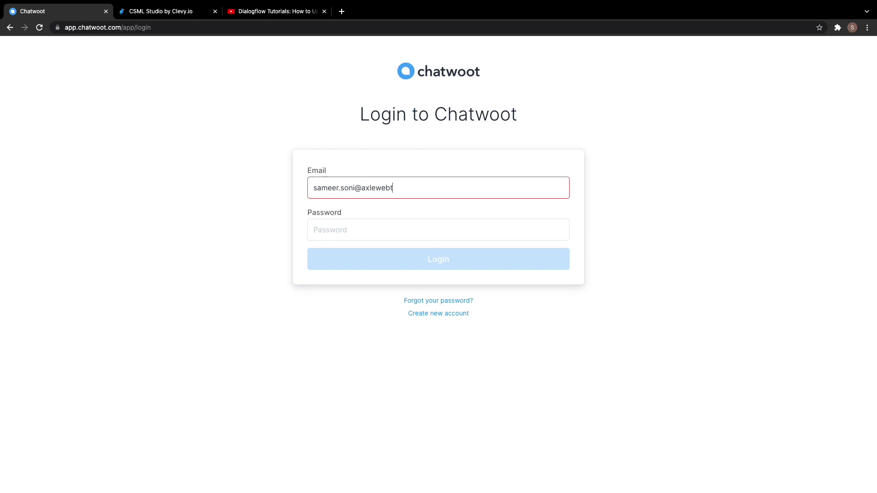
{"action": "key", "text": "Left"}
{"action": "key", "text": "Left"}
{"action": "key", "text": "Left"}
{"action": "key", "text": "BackSpace"}
{"action": "type", "text": "."}
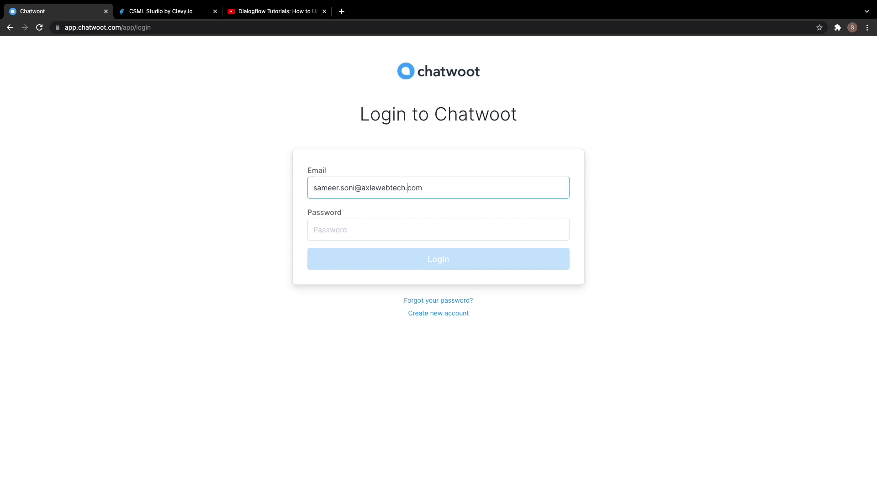
{"action": "key", "text": "Tab"}
{"action": "type", "text": "•••"}
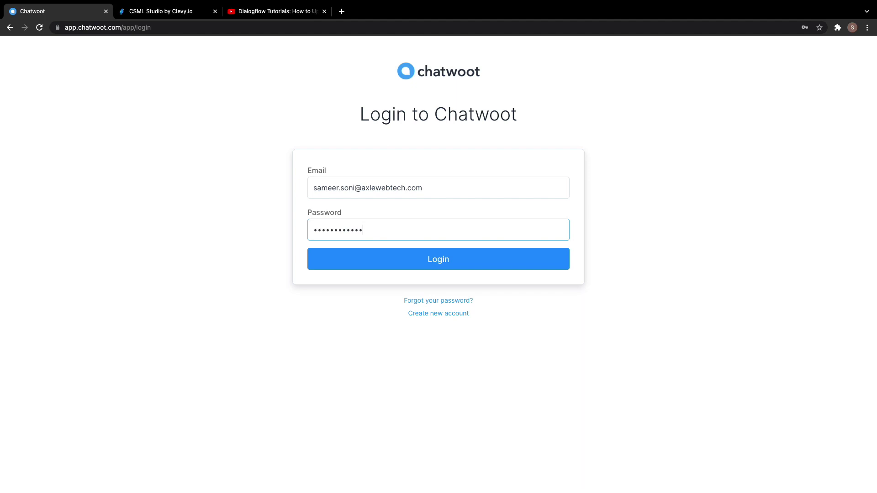
{"action": "key", "text": "Return"}
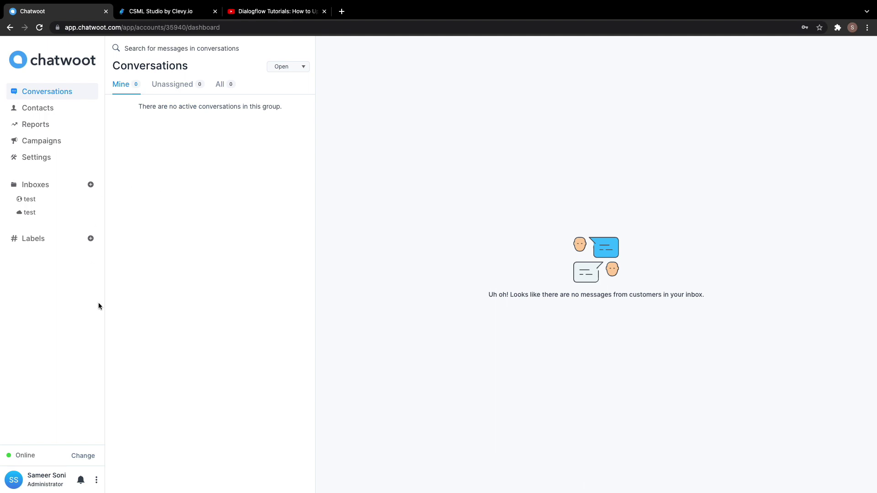
{"action": "left_click", "coordinate": [97, 480]}
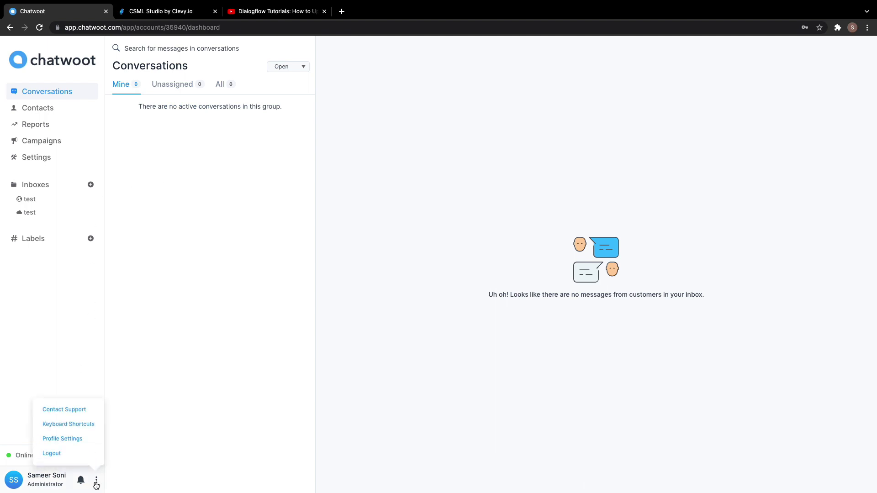
{"action": "left_click", "coordinate": [76, 439]}
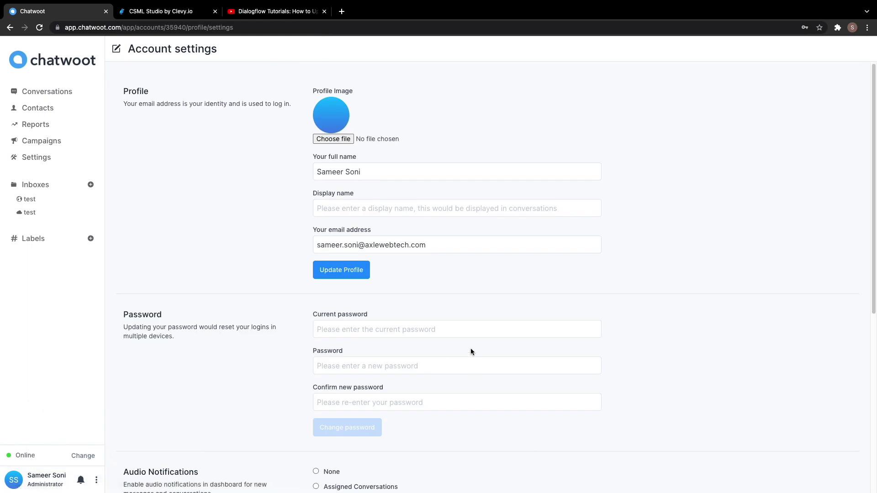
{"action": "scroll", "coordinate": [734, 304], "scroll_direction": "down", "scroll_amount": 5}
{"action": "scroll", "coordinate": [734, 304], "scroll_direction": "down", "scroll_amount": 1}
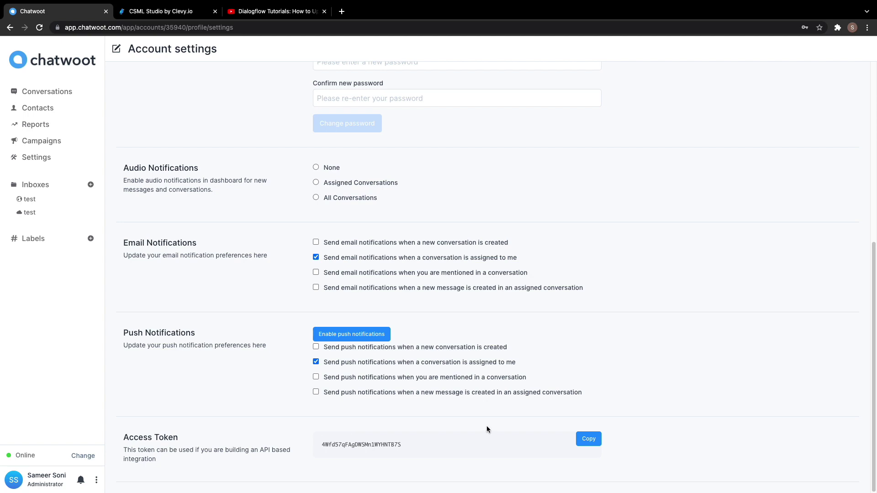
{"action": "left_click", "coordinate": [588, 445]}
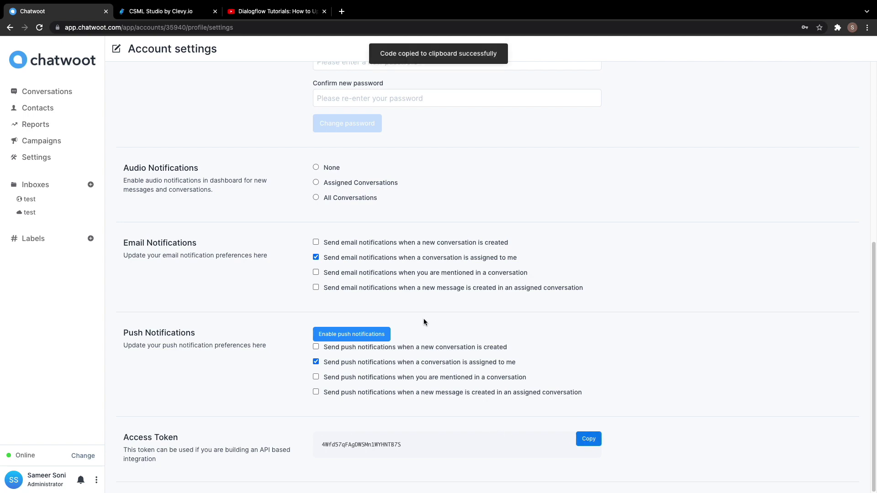
{"action": "left_click", "coordinate": [170, 18]}
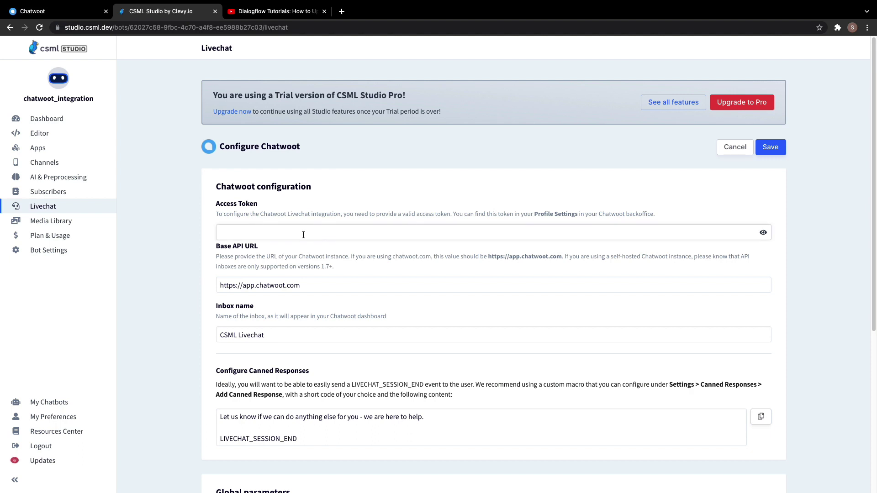
Save the pasted access token in the Chatwoot livechat form and copy the session-end message.
{"action": "key", "text": "ctrl+v"}
{"action": "left_click", "coordinate": [770, 148]}
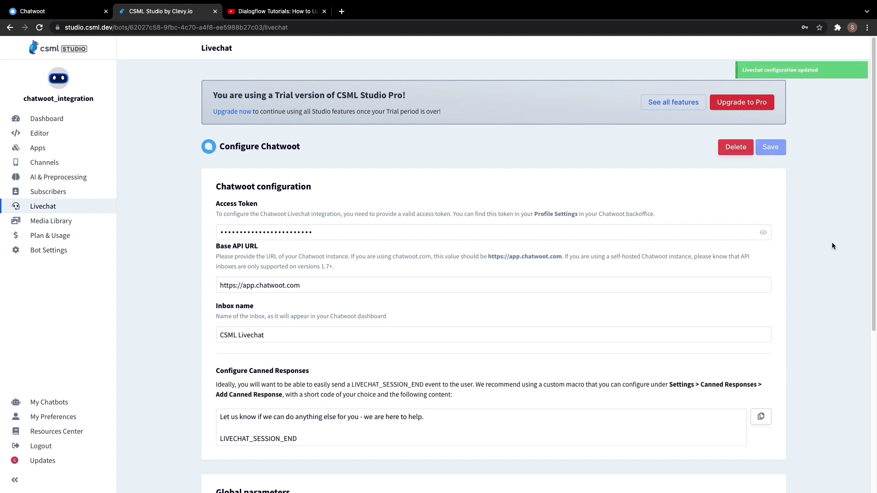
{"action": "scroll", "coordinate": [831, 245], "scroll_direction": "down", "scroll_amount": 1}
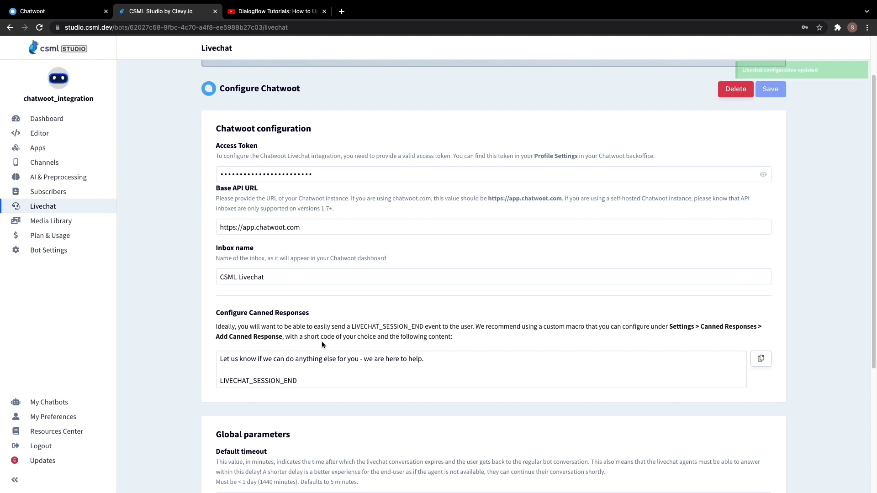
{"action": "left_click", "coordinate": [762, 363]}
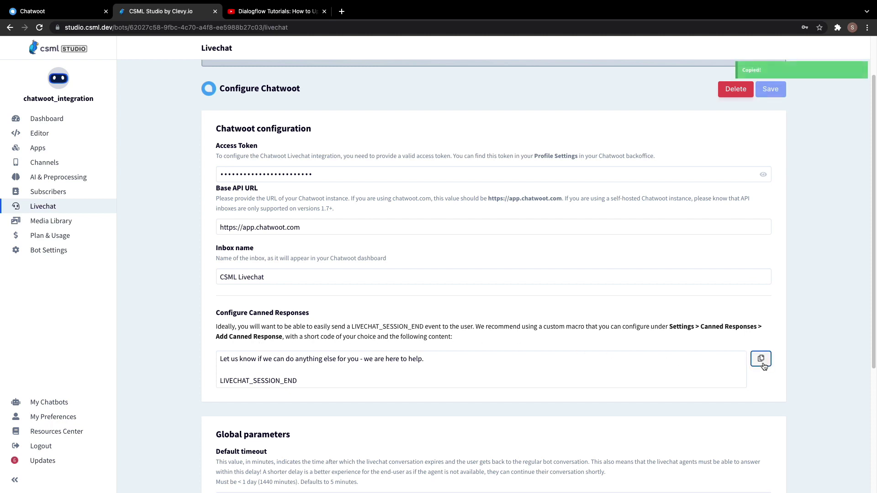
{"action": "left_click", "coordinate": [41, 16]}
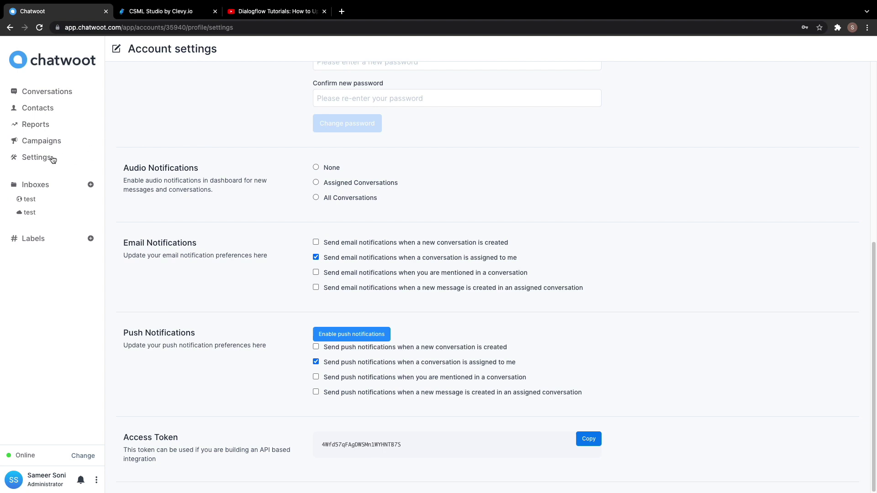
Create a /stop canned response containing the pasted LIVECHAT_SESSION_END sign-off message.
{"action": "left_click", "coordinate": [35, 158]}
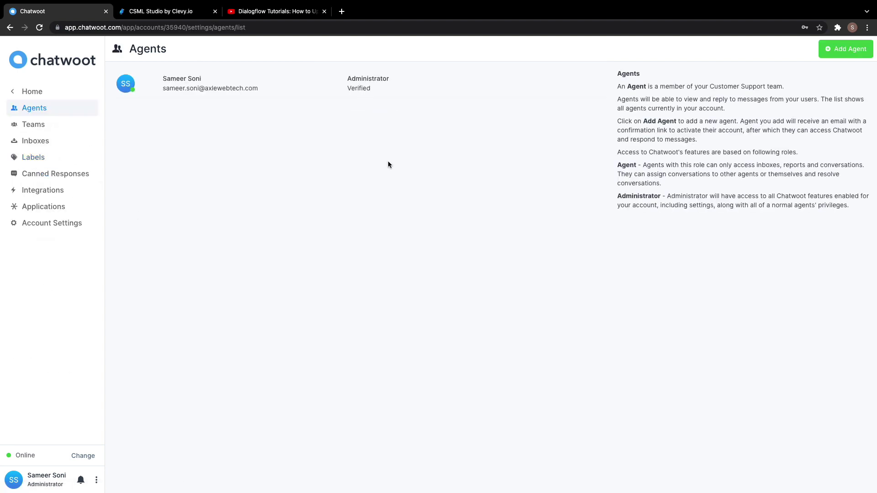
{"action": "left_click", "coordinate": [31, 178]}
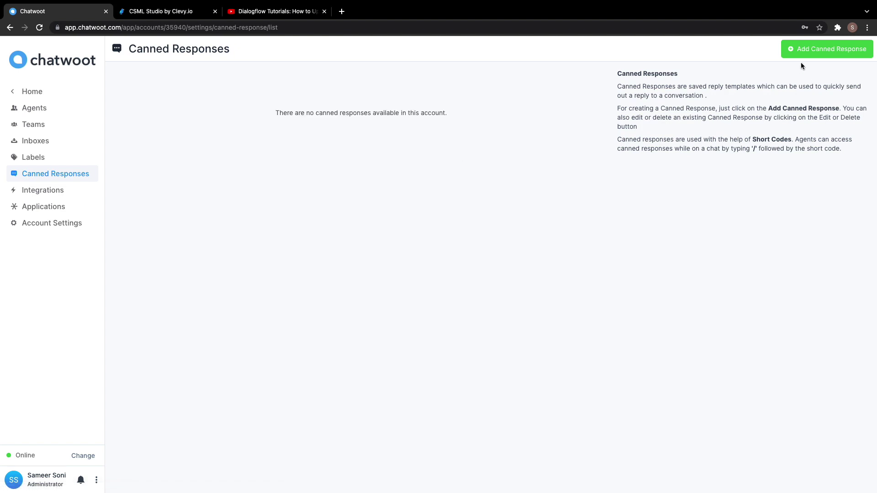
{"action": "left_click", "coordinate": [817, 49]}
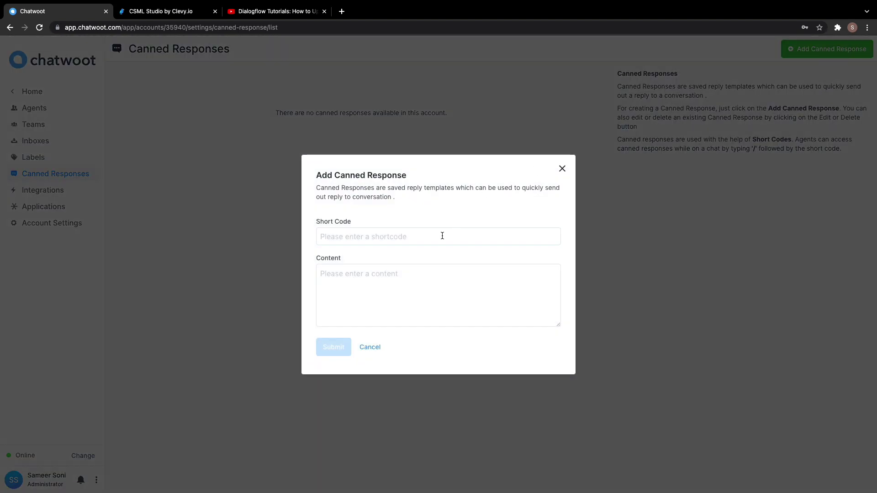
{"action": "left_click", "coordinate": [441, 235]}
{"action": "type", "text": "/stop"}
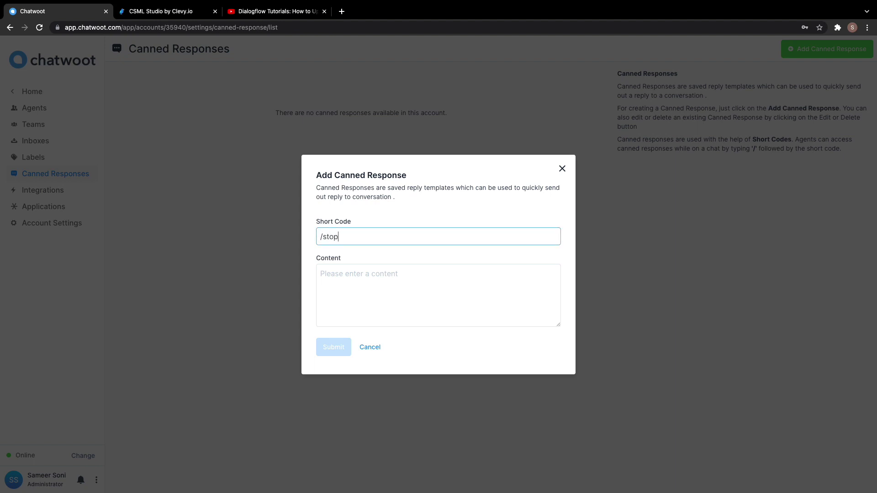
{"action": "left_click", "coordinate": [320, 274]}
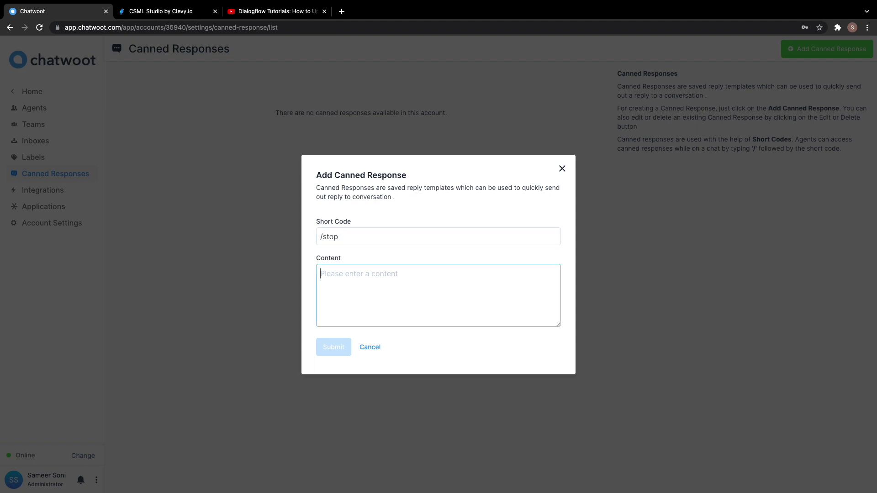
{"action": "key", "text": "ctrl+v"}
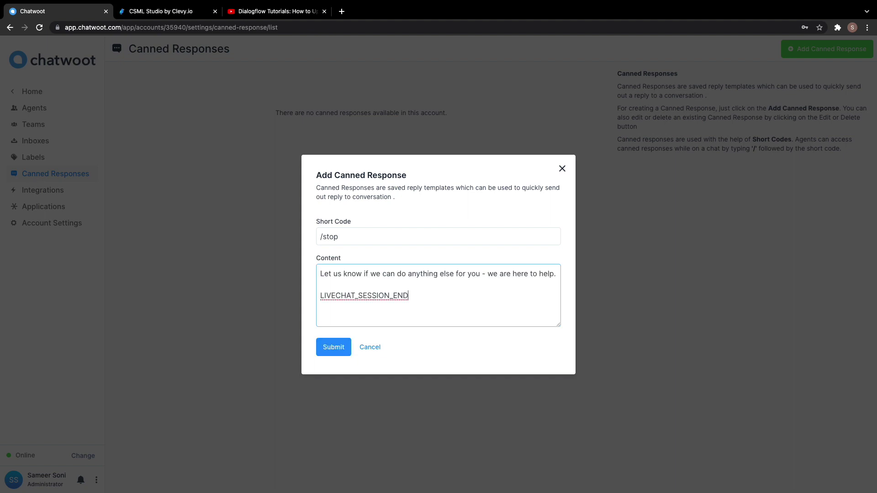
{"action": "left_click", "coordinate": [333, 350]}
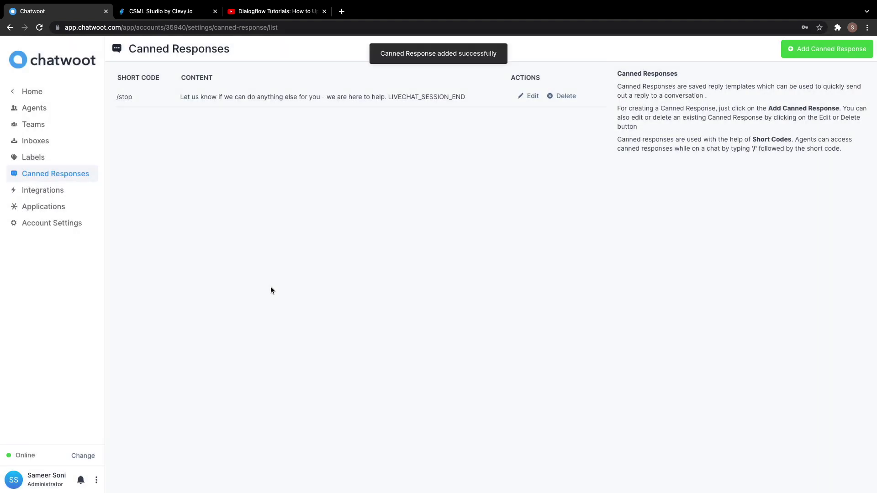
Reload the Chatwoot dashboard and open the empty CSML Livechat inbox.
{"action": "left_click", "coordinate": [31, 92]}
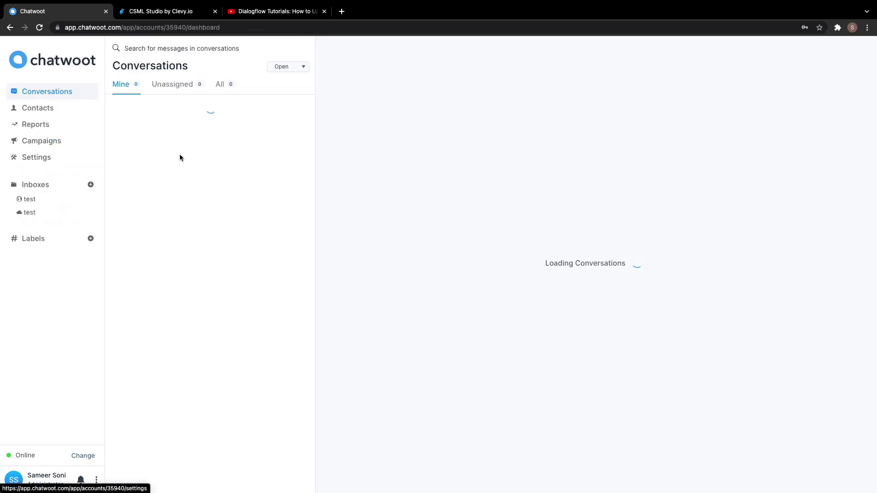
{"action": "left_click", "coordinate": [40, 28]}
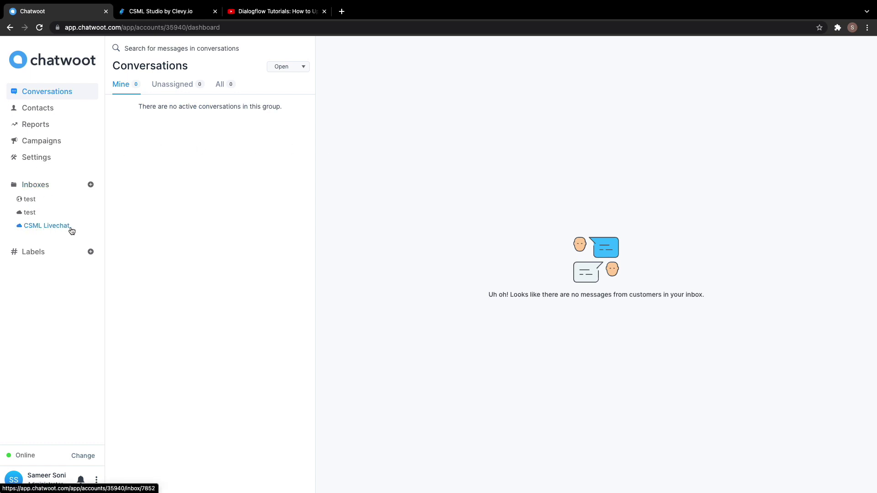
{"action": "left_click", "coordinate": [41, 229]}
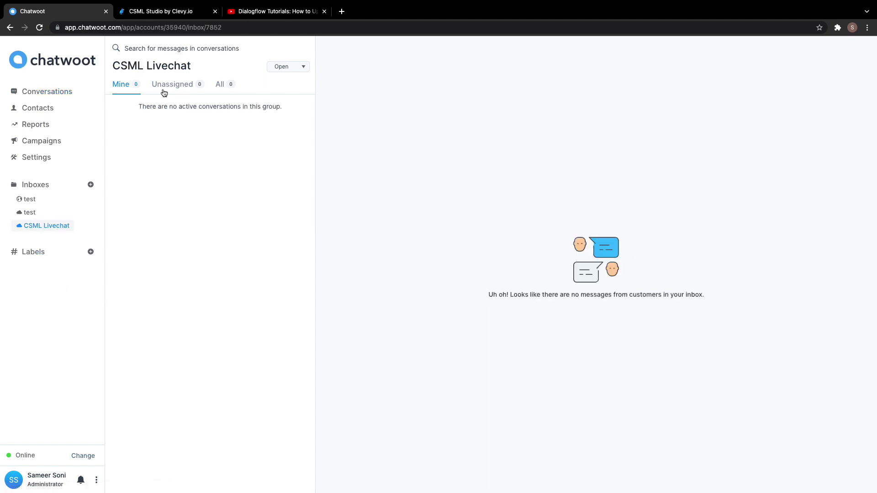
Open the Studio Livechat page of the CSML documentation on csml.dev in a new tab.
{"action": "left_click", "coordinate": [340, 13]}
{"action": "type", "text": "cs"}
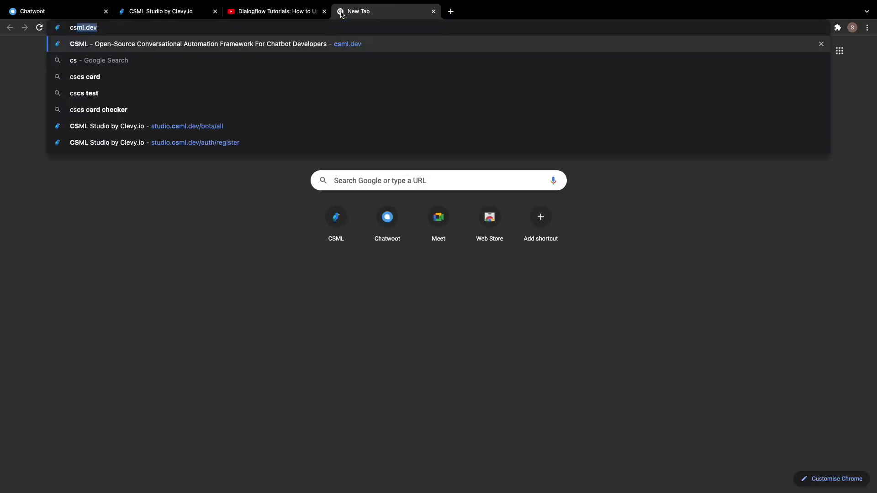
{"action": "key", "text": "Return"}
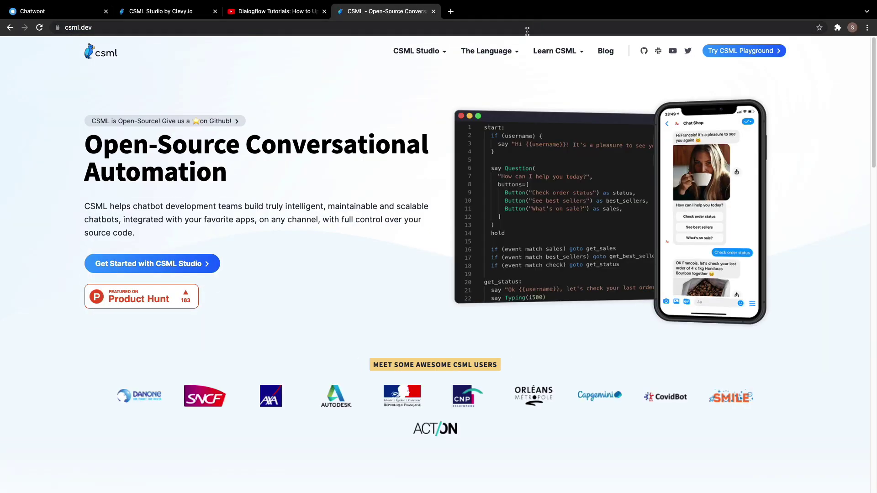
{"action": "mouse_move", "coordinate": [557, 51]}
{"action": "left_click", "coordinate": [568, 81]}
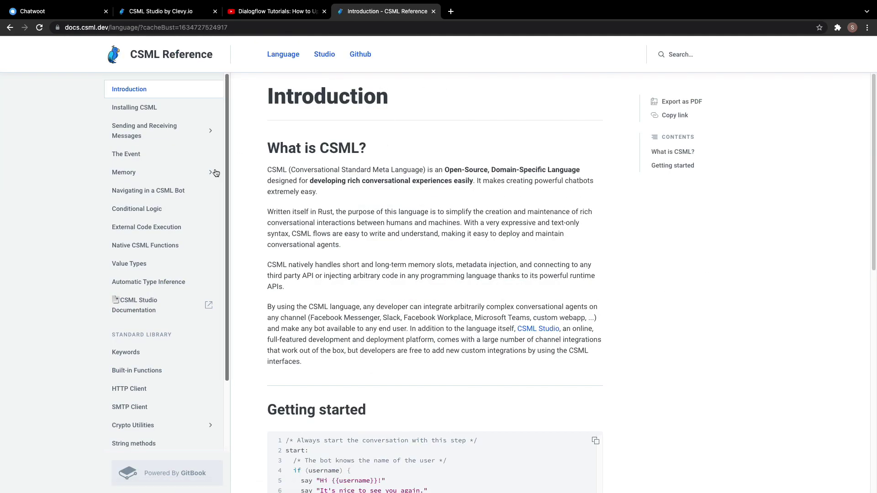
{"action": "left_click", "coordinate": [327, 59]}
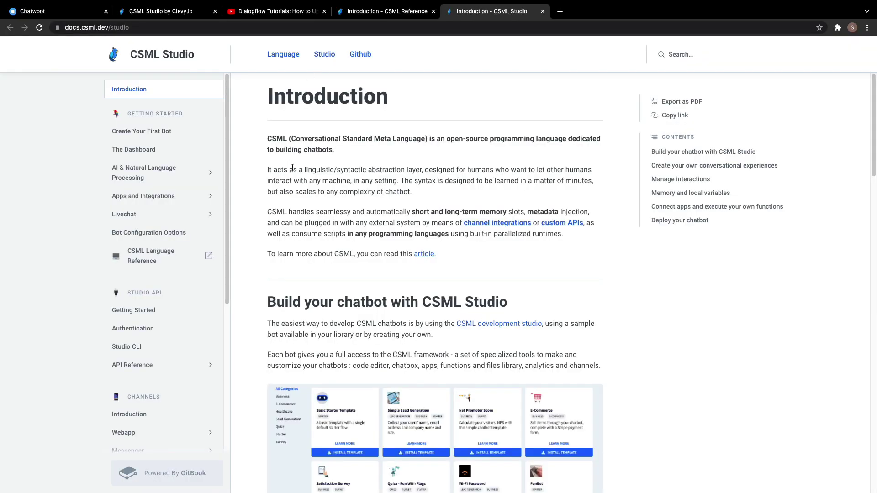
{"action": "left_click", "coordinate": [143, 217]}
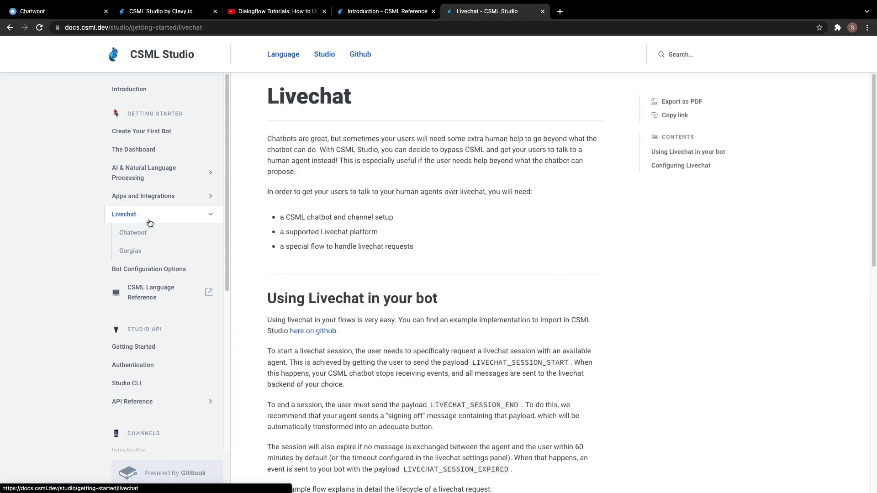
Select the example livechat flow code on the Livechat documentation page.
{"action": "scroll", "coordinate": [482, 219], "scroll_direction": "down", "scroll_amount": 2}
{"action": "scroll", "coordinate": [482, 220], "scroll_direction": "down", "scroll_amount": 8}
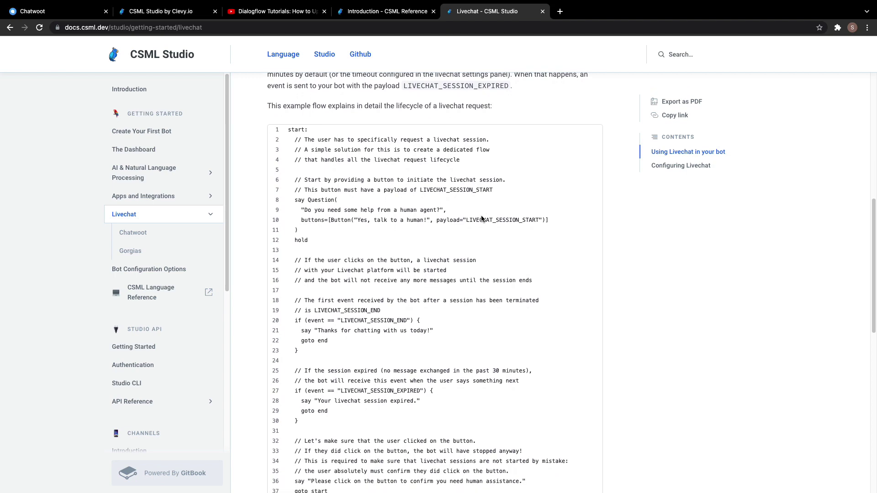
{"action": "scroll", "coordinate": [481, 219], "scroll_direction": "down", "scroll_amount": 4}
{"action": "scroll", "coordinate": [482, 219], "scroll_direction": "up", "scroll_amount": 4}
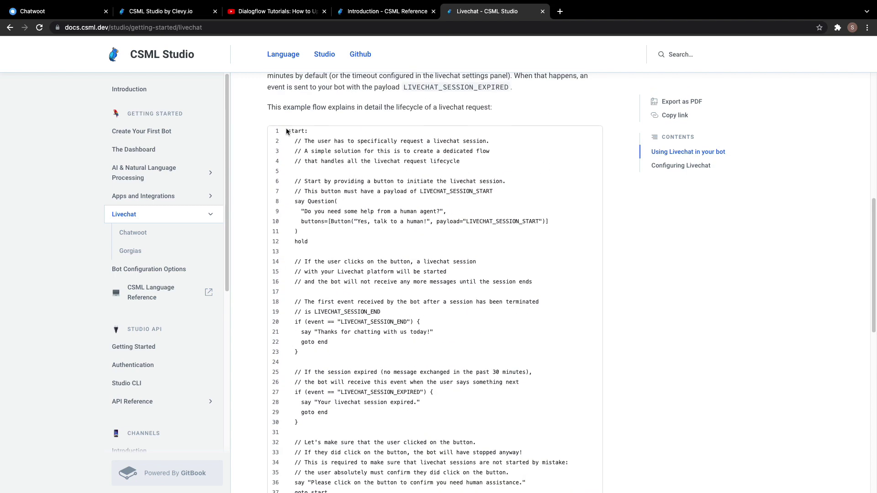
{"action": "left_click_drag", "start_coordinate": [287, 131], "coordinate": [328, 492]}
{"action": "key", "text": "ctrl+c"}
{"action": "scroll", "coordinate": [373, 369], "scroll_direction": "down", "scroll_amount": 1}
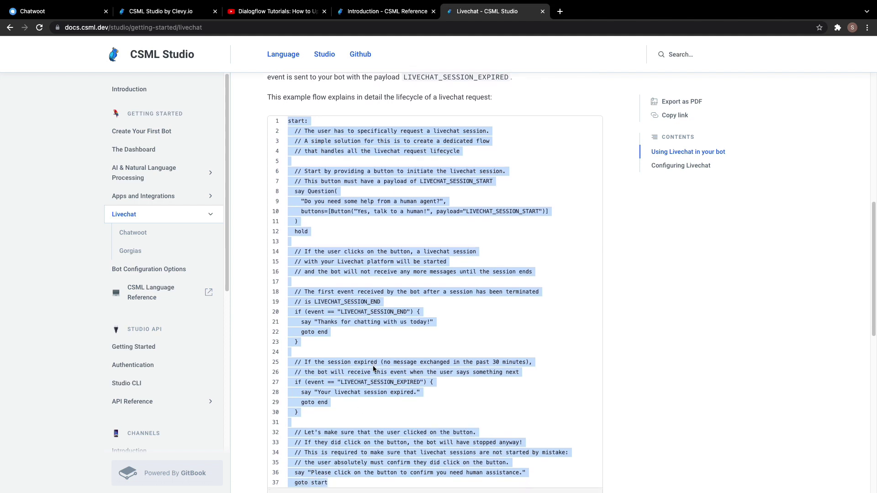
{"action": "left_click", "coordinate": [176, 14]}
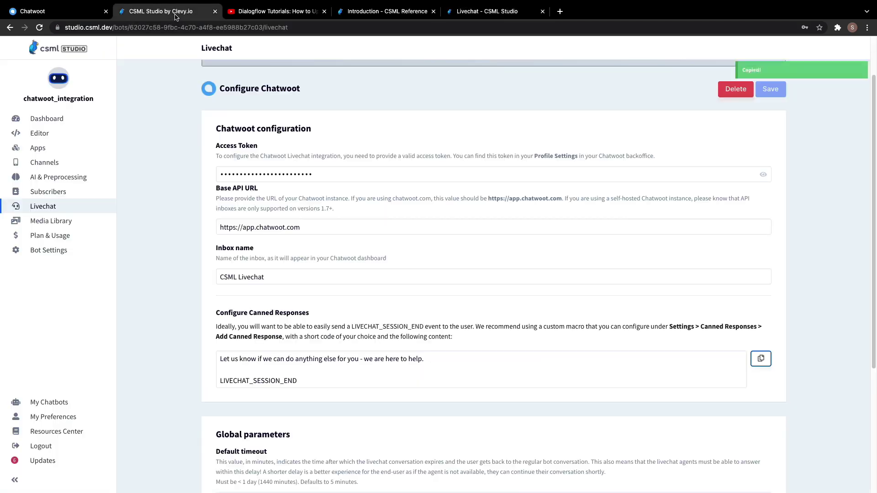
Replace the Default flow's starter code with the pasted livechat flow and save it.
{"action": "left_click", "coordinate": [45, 139]}
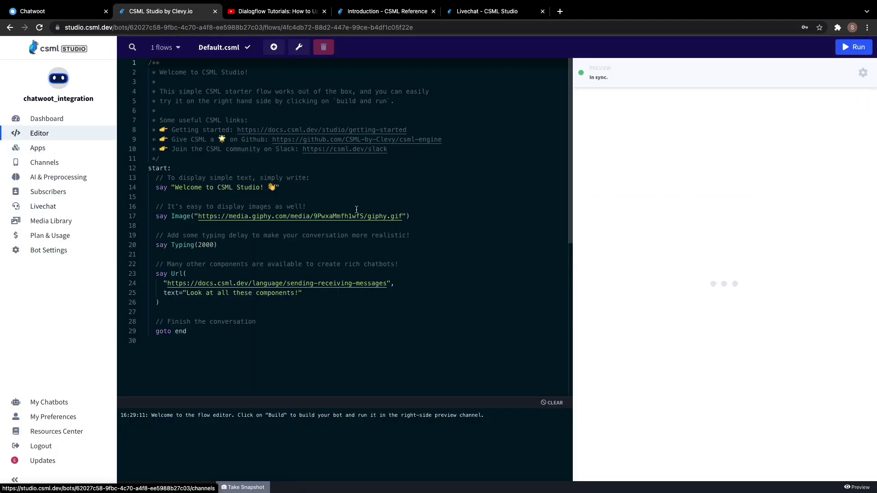
{"action": "left_click", "coordinate": [424, 206]}
{"action": "key", "text": "ctrl+a"}
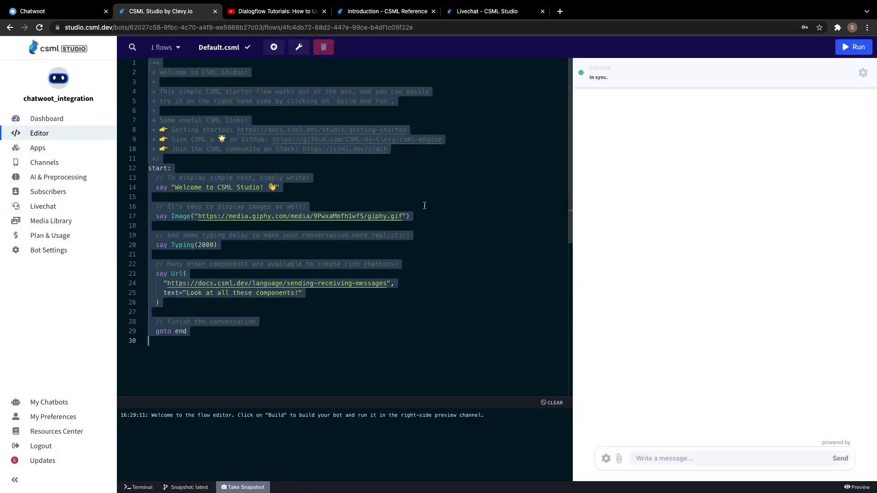
{"action": "key", "text": "ctrl+v"}
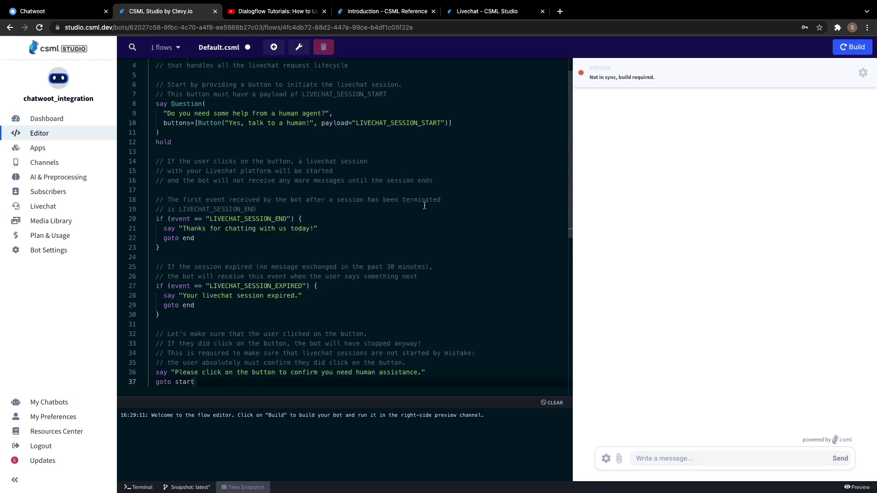
{"action": "key", "text": "ctrl+s"}
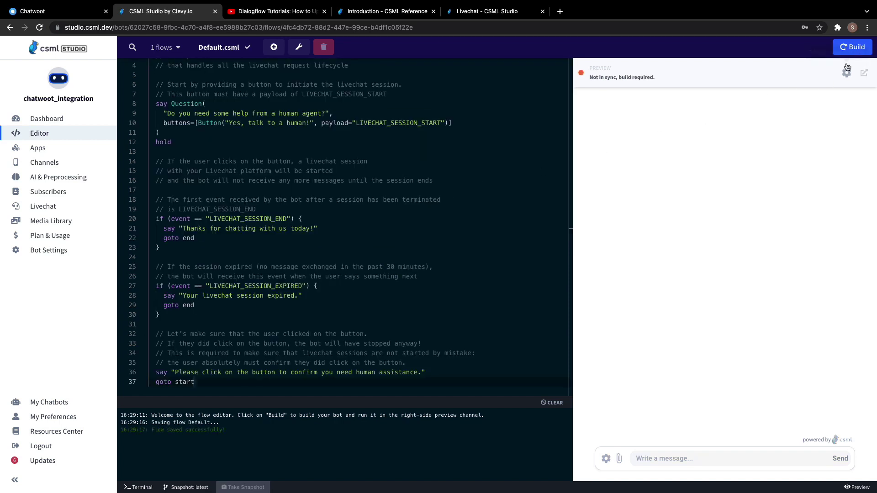
Build and run the bot, then choose 'Yes, talk to a human!' in the preview.
{"action": "left_click", "coordinate": [850, 47]}
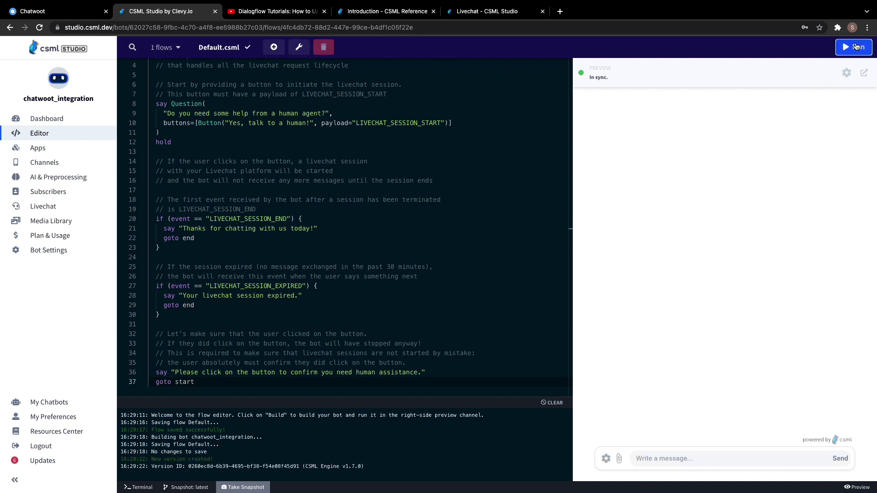
{"action": "left_click", "coordinate": [856, 47]}
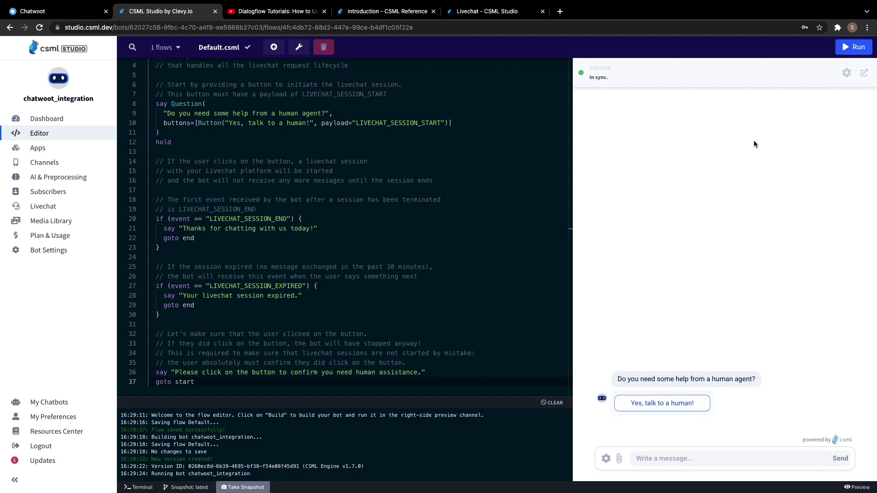
{"action": "left_click", "coordinate": [653, 409]}
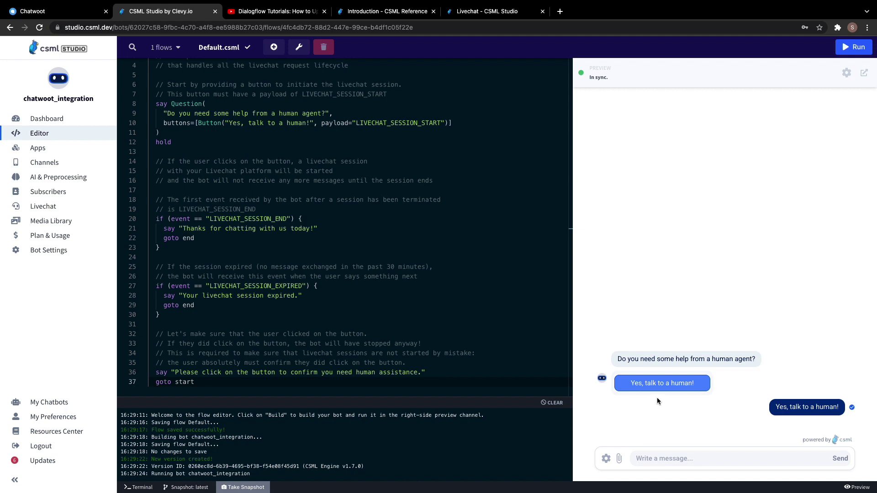
{"action": "left_click", "coordinate": [60, 12]}
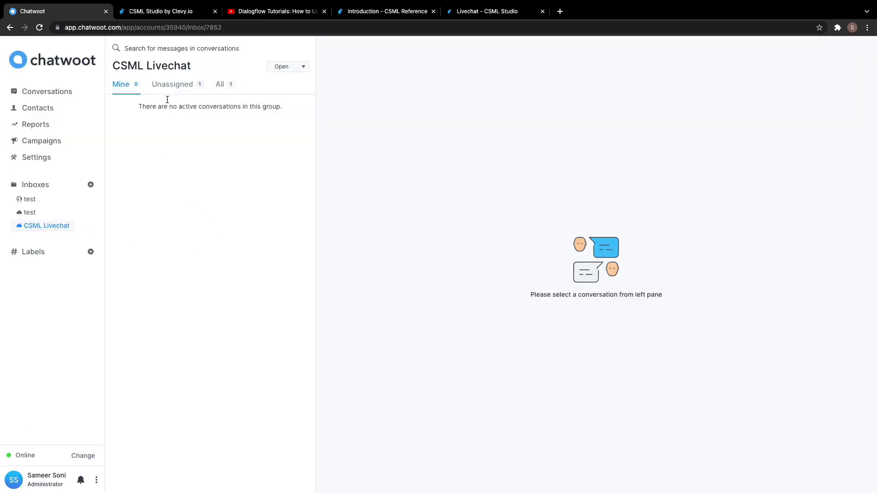
Reply 'hello' as the agent in the Unassigned Anonymous conversation and check the preview chat.
{"action": "left_click", "coordinate": [174, 85]}
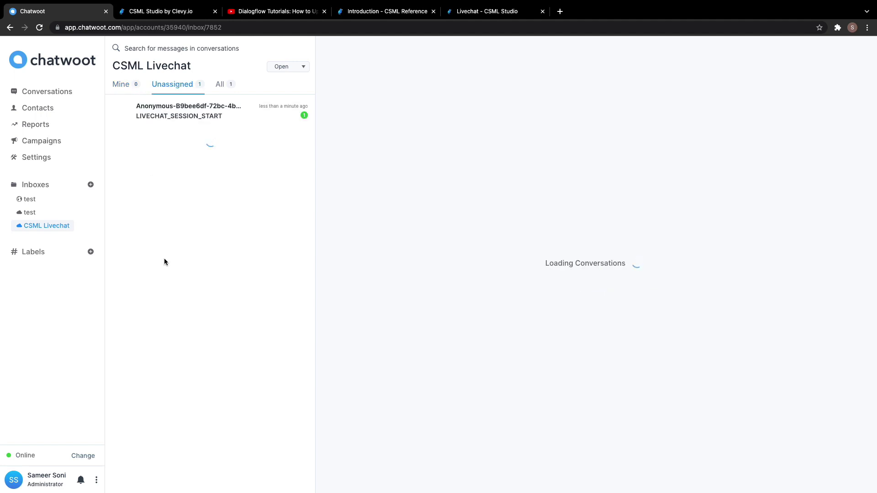
{"action": "left_click", "coordinate": [206, 118]}
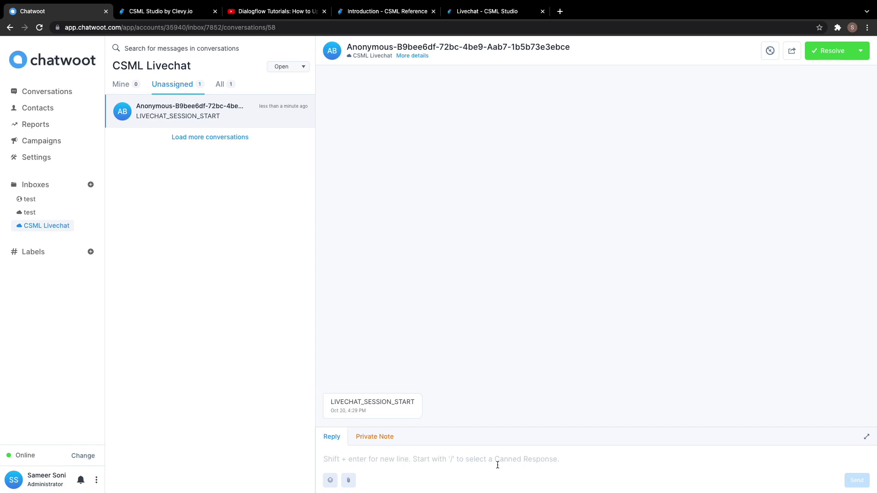
{"action": "type", "text": "hello"}
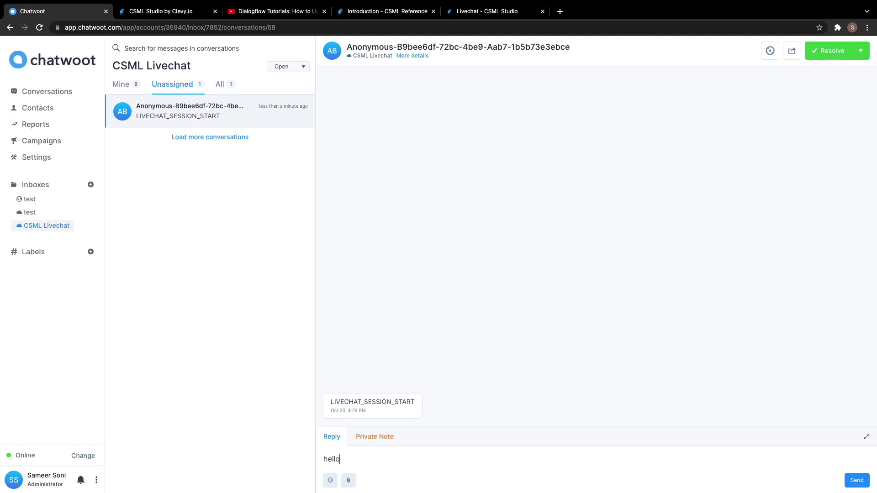
{"action": "key", "text": "Return"}
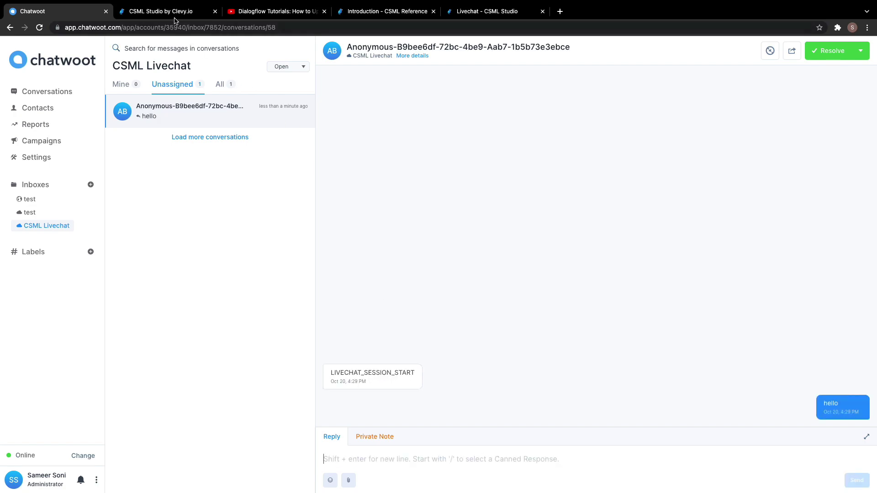
{"action": "left_click", "coordinate": [174, 14]}
{"action": "left_click", "coordinate": [722, 454]}
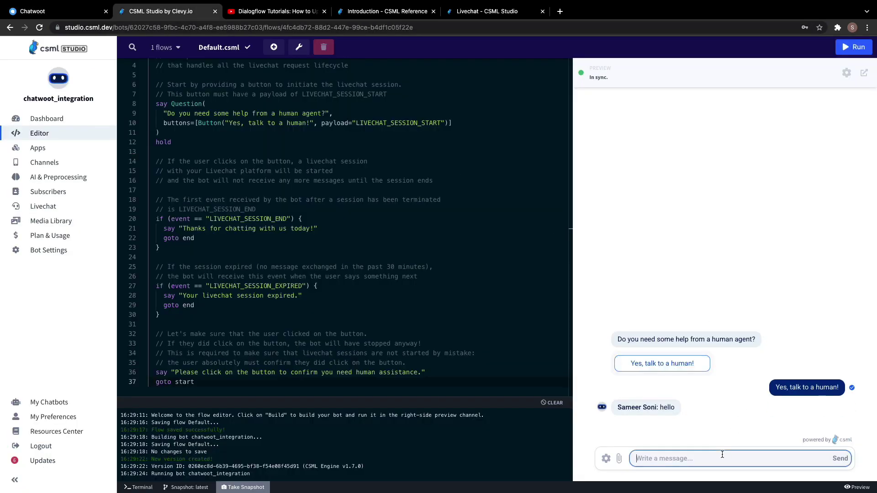
Send 'hello' as the customer from the CSML Studio preview chat.
{"action": "type", "text": "hello"}
{"action": "key", "text": "Return"}
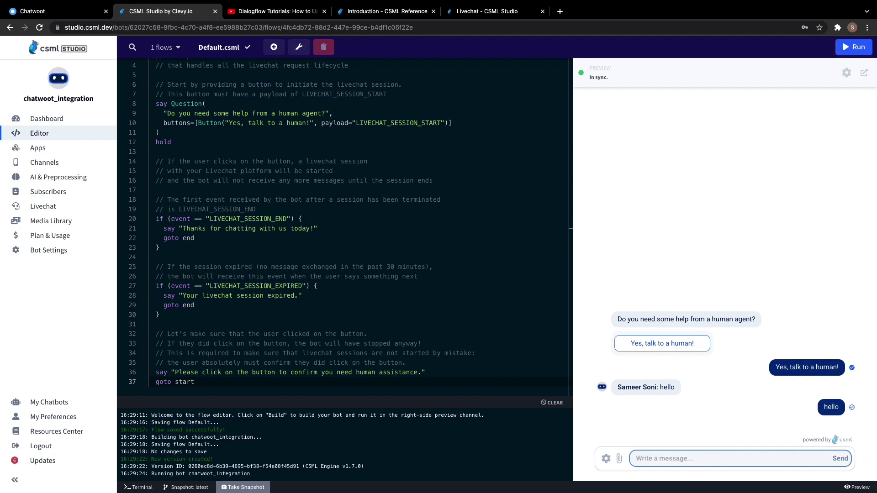
{"action": "left_click", "coordinate": [52, 13]}
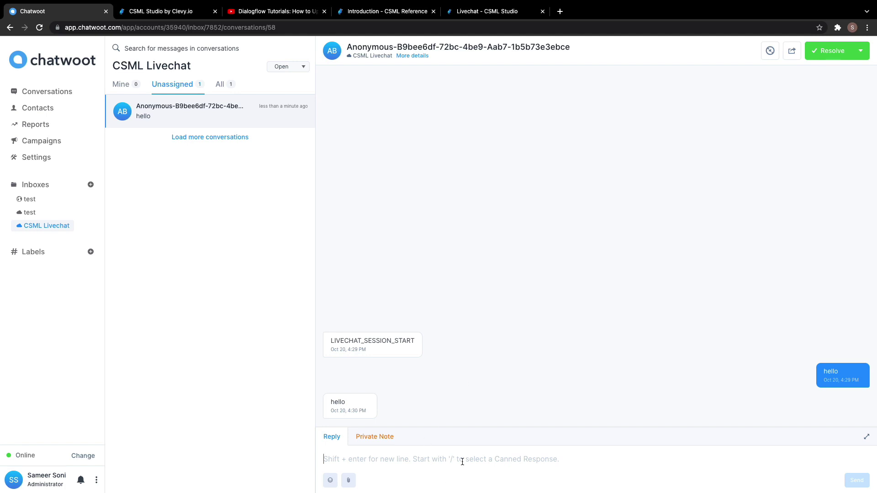
Send LIVECHAT_SESSION_END as the agent's reply in the Chatwoot CSML Livechat conversation.
{"action": "type", "text": "LIVE"}
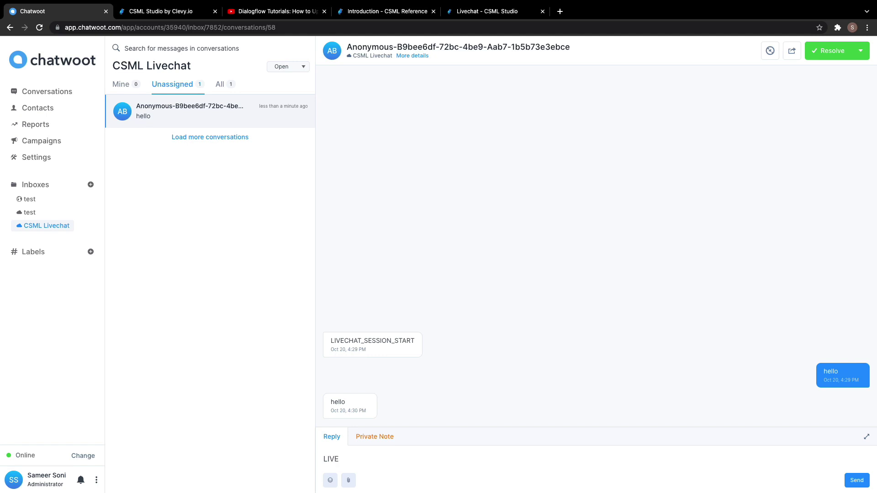
{"action": "type", "text": "CHAT_SESSION_END"}
{"action": "key", "text": "Return"}
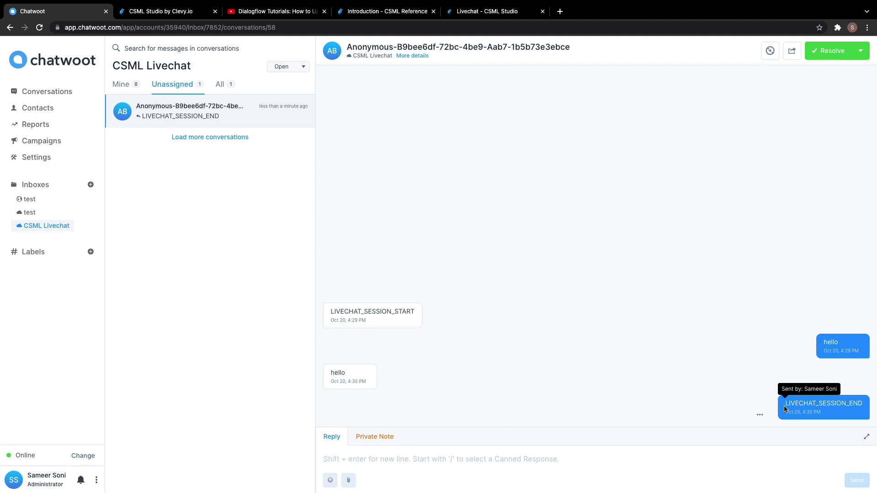
{"action": "left_click", "coordinate": [168, 14]}
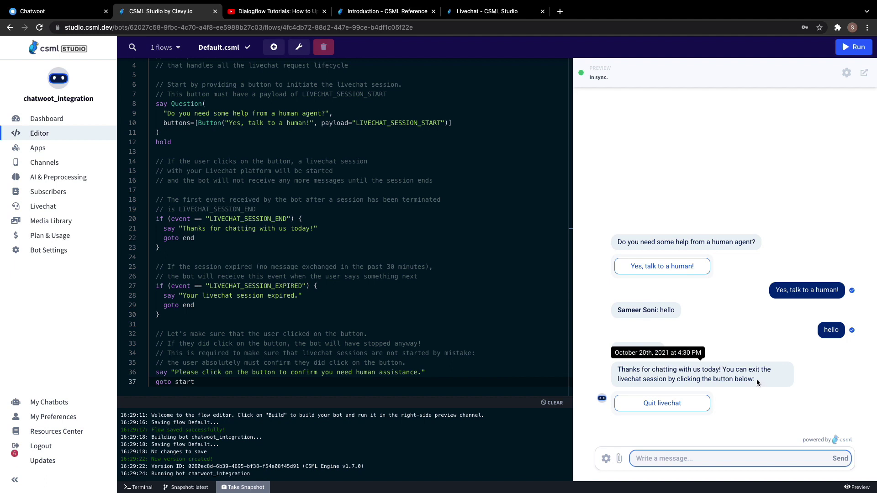
Quit the livechat from the preview and point out the session-end handler on lines 21–23.
{"action": "left_click_drag", "start_coordinate": [759, 382], "coordinate": [623, 371]}
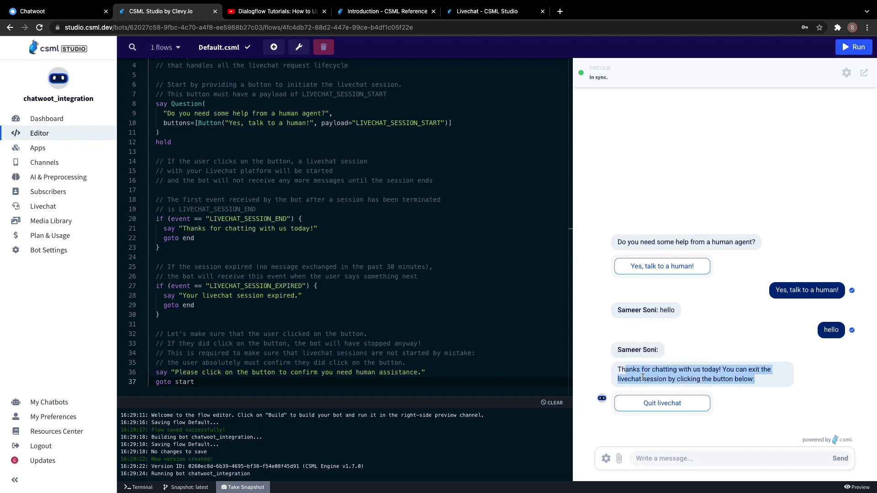
{"action": "left_click", "coordinate": [738, 393]}
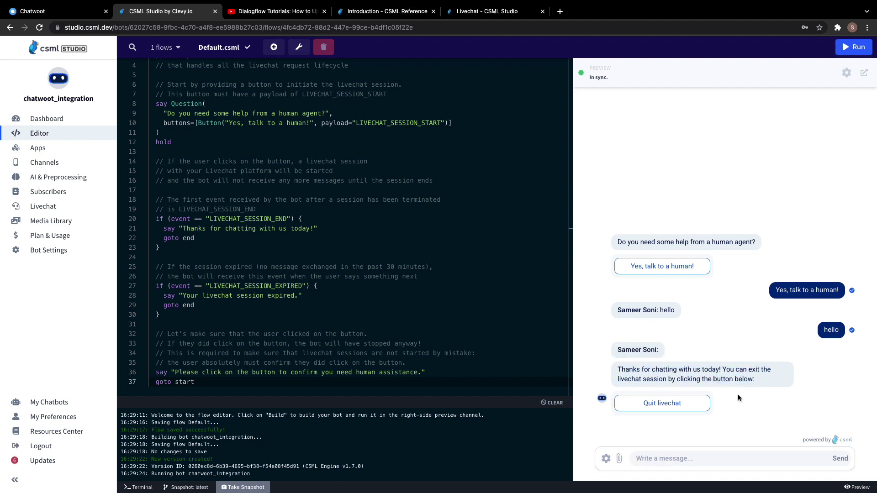
{"action": "left_click", "coordinate": [688, 408]}
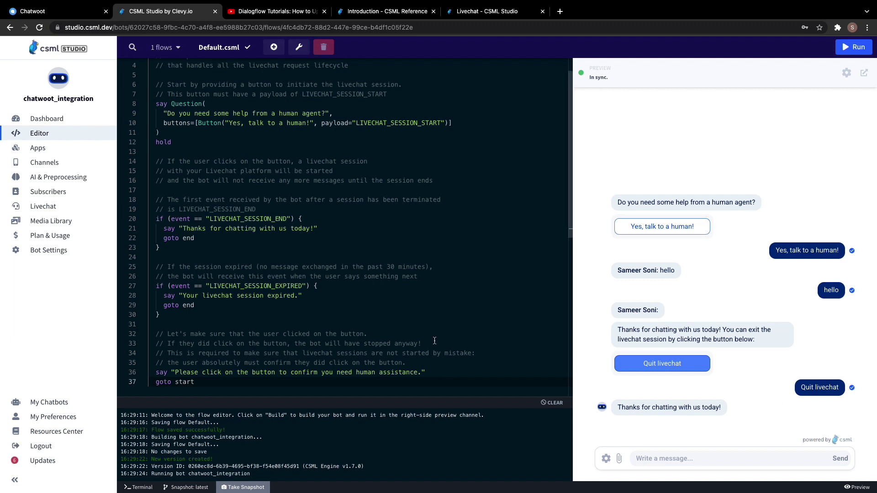
{"action": "left_click", "coordinate": [359, 243]}
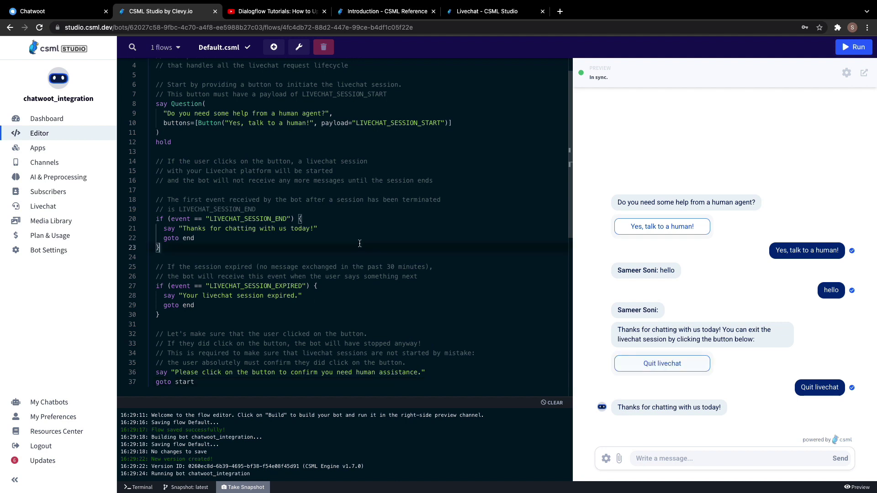
{"action": "left_click", "coordinate": [330, 231]}
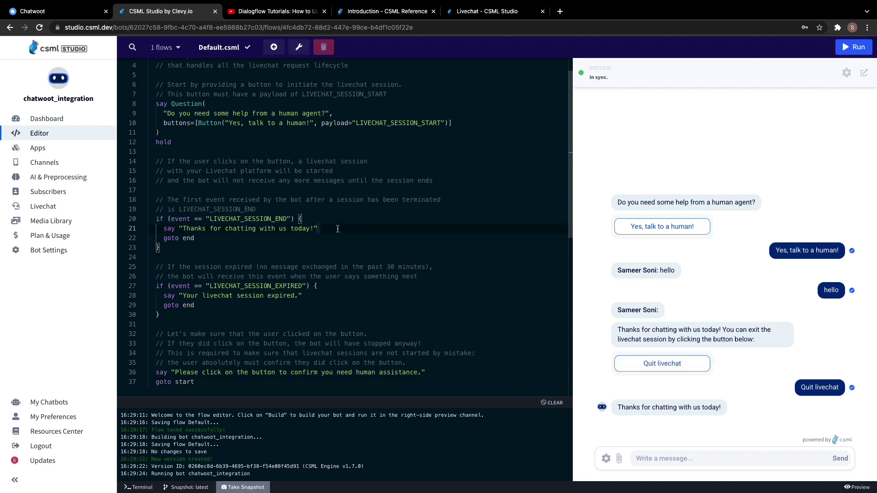